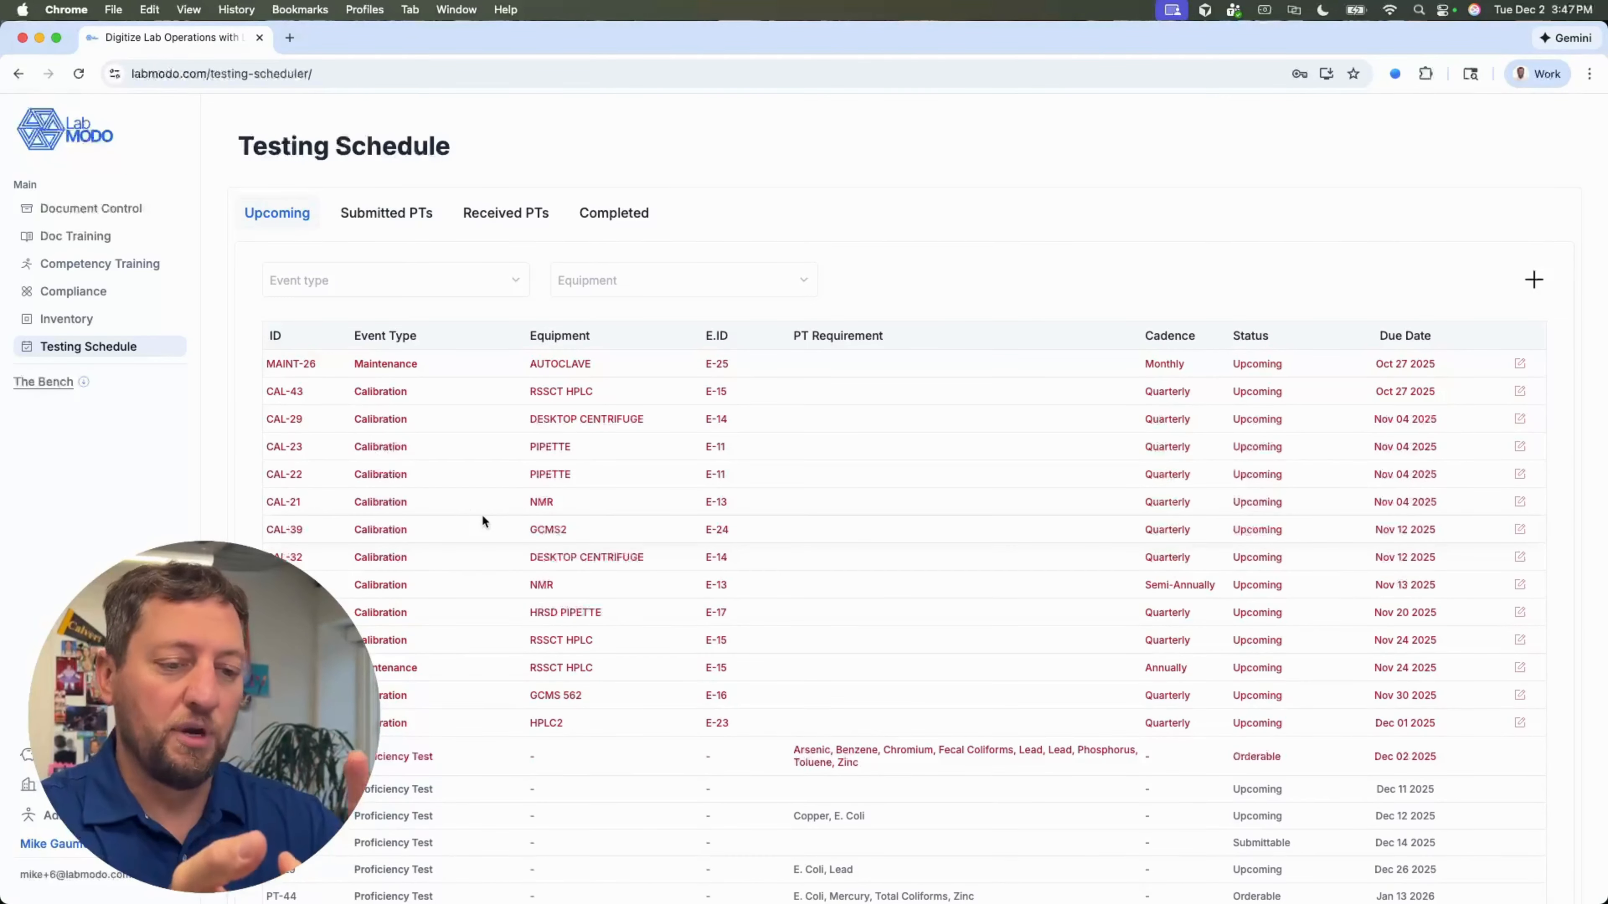
# Filter the upcoming testing schedule by the Proficiency Test event type and open the details of PT-47
pyautogui.click(521, 273)
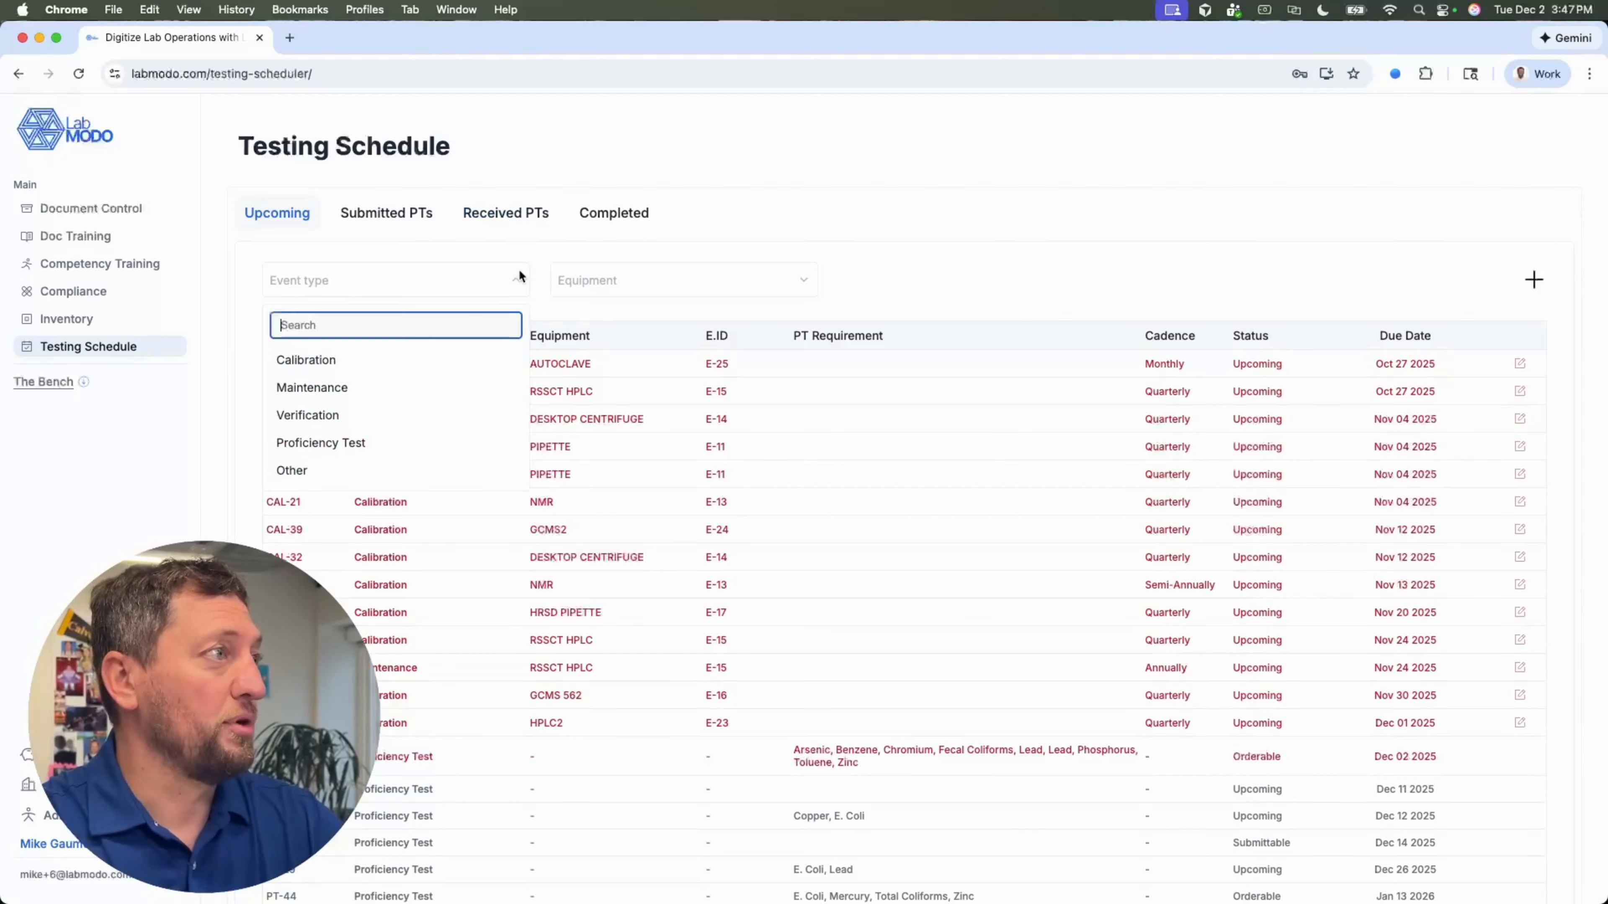
pyautogui.click(446, 443)
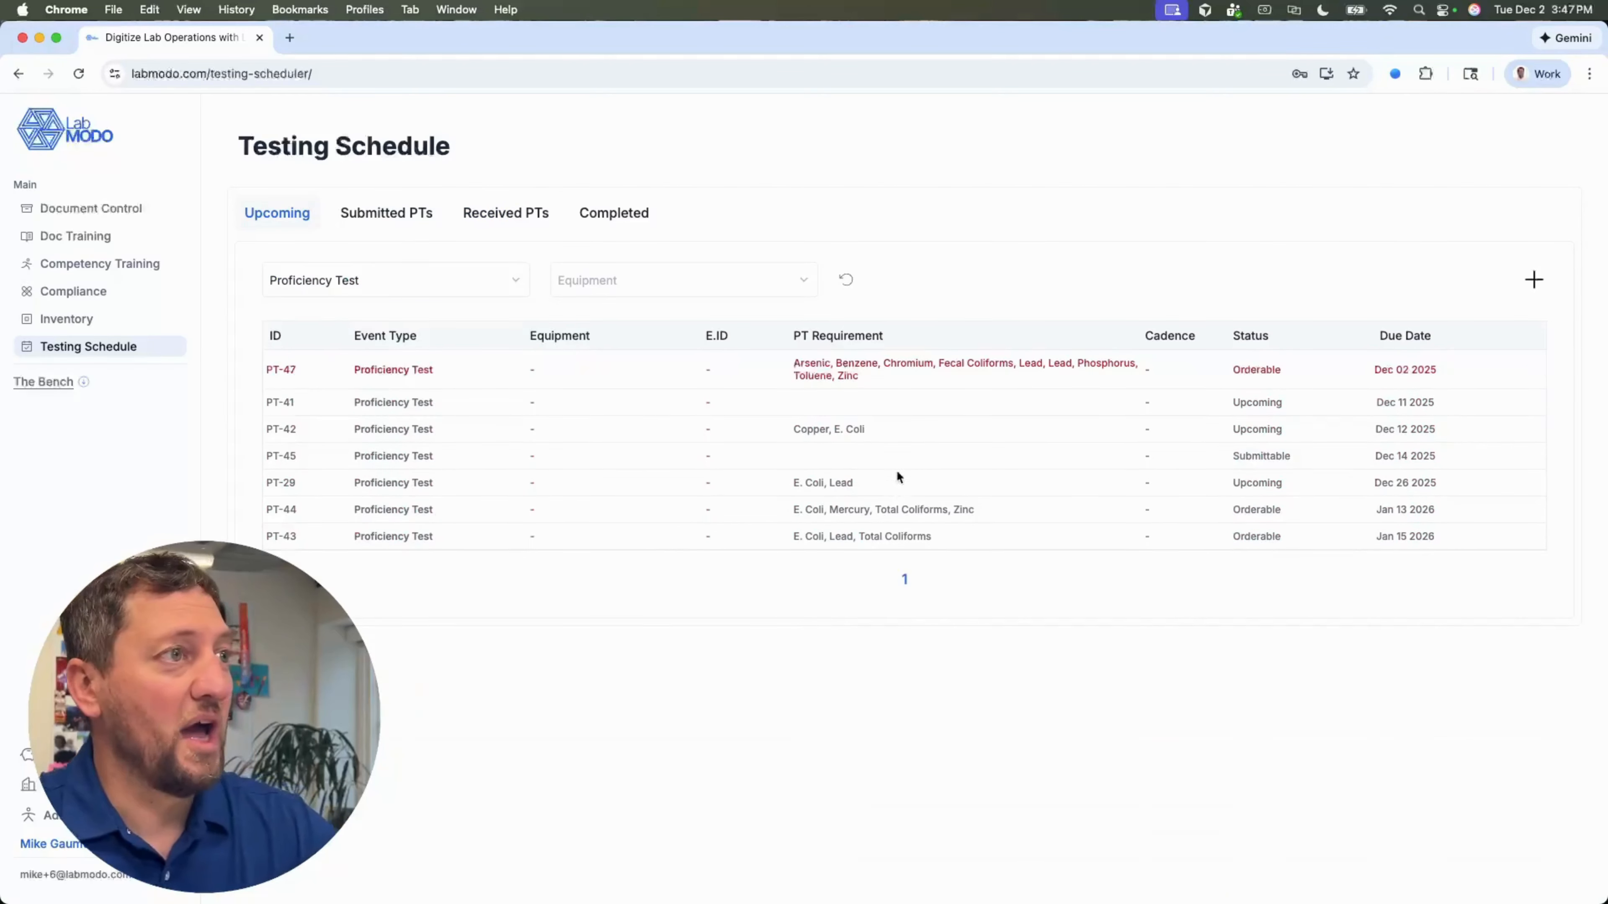
pyautogui.click(922, 374)
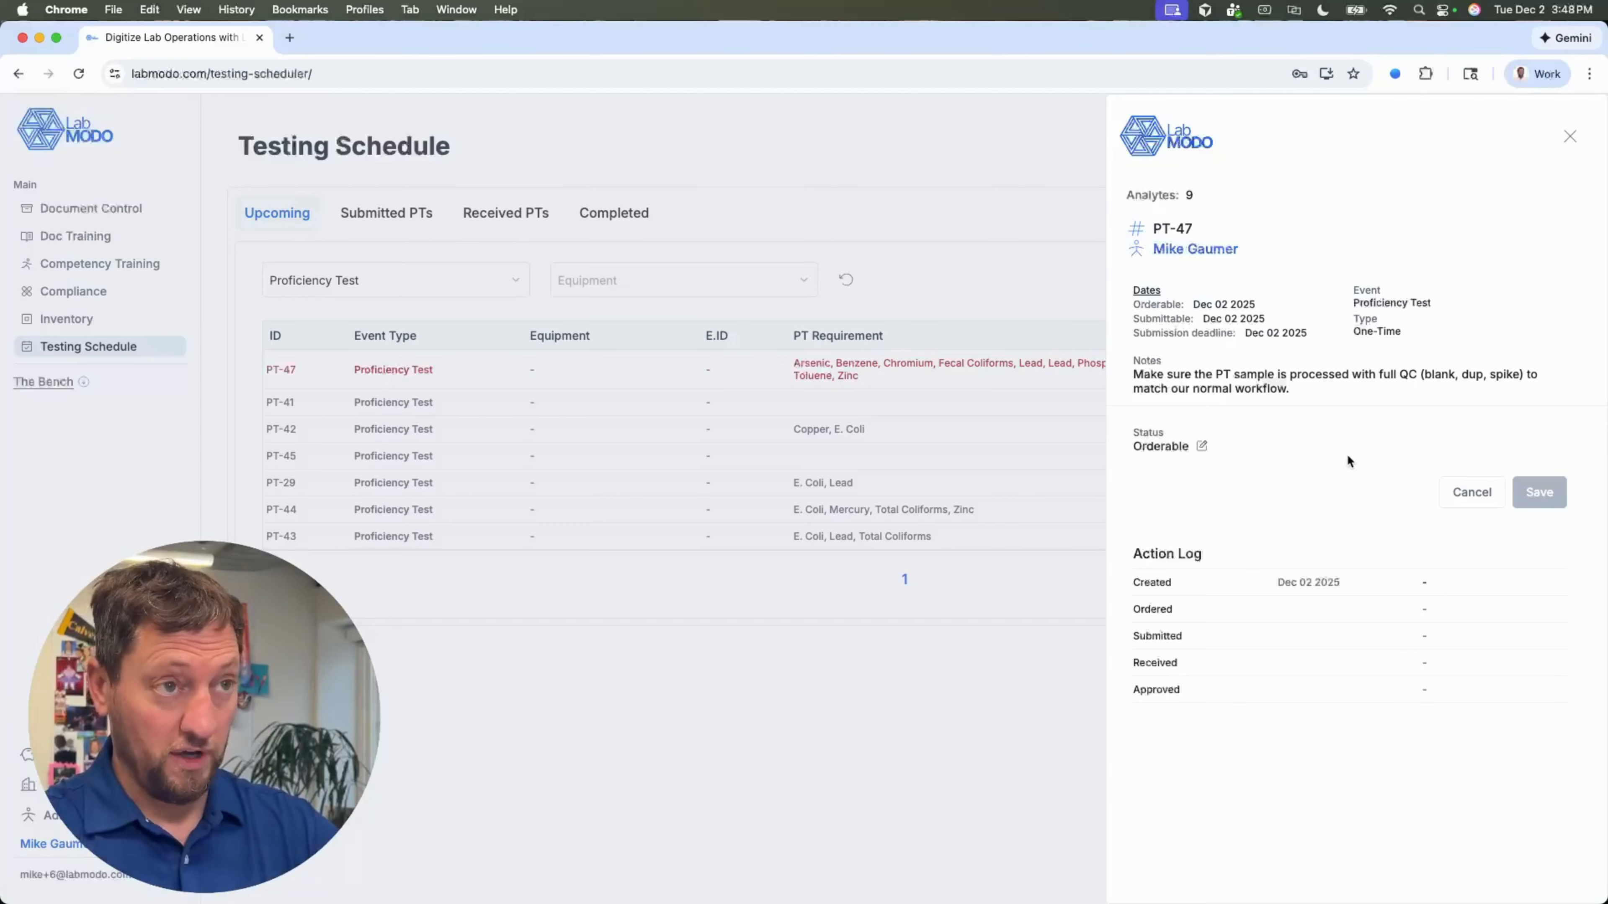
# Change PT-47's status to Ordered and enter the order confirmation number
pyautogui.click(1201, 446)
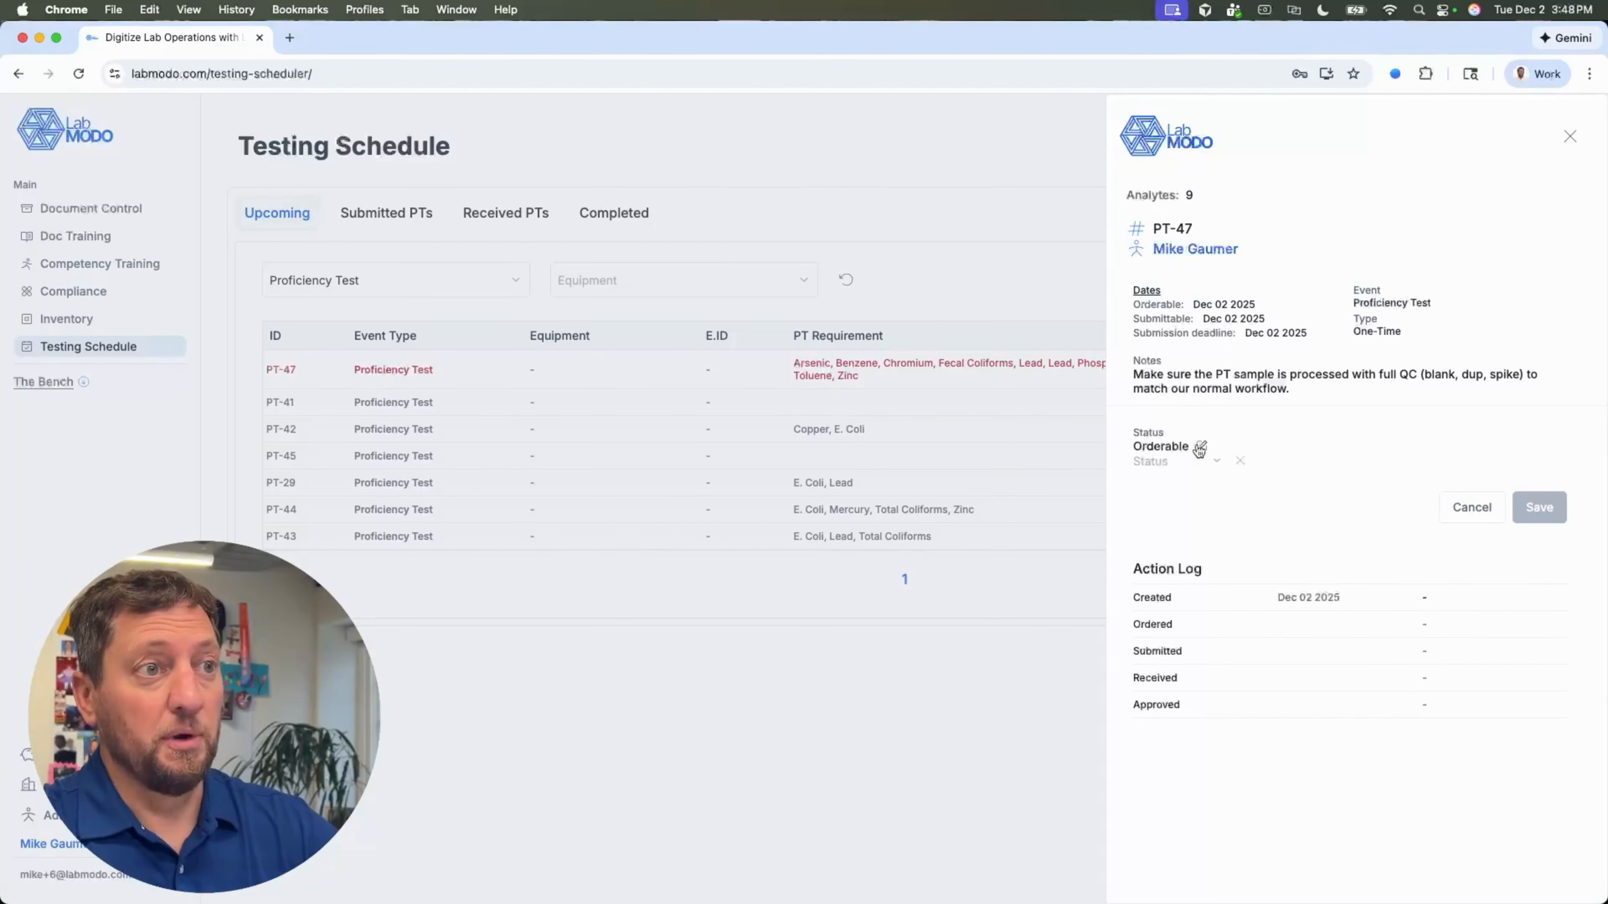
pyautogui.click(1181, 461)
pyautogui.click(1179, 489)
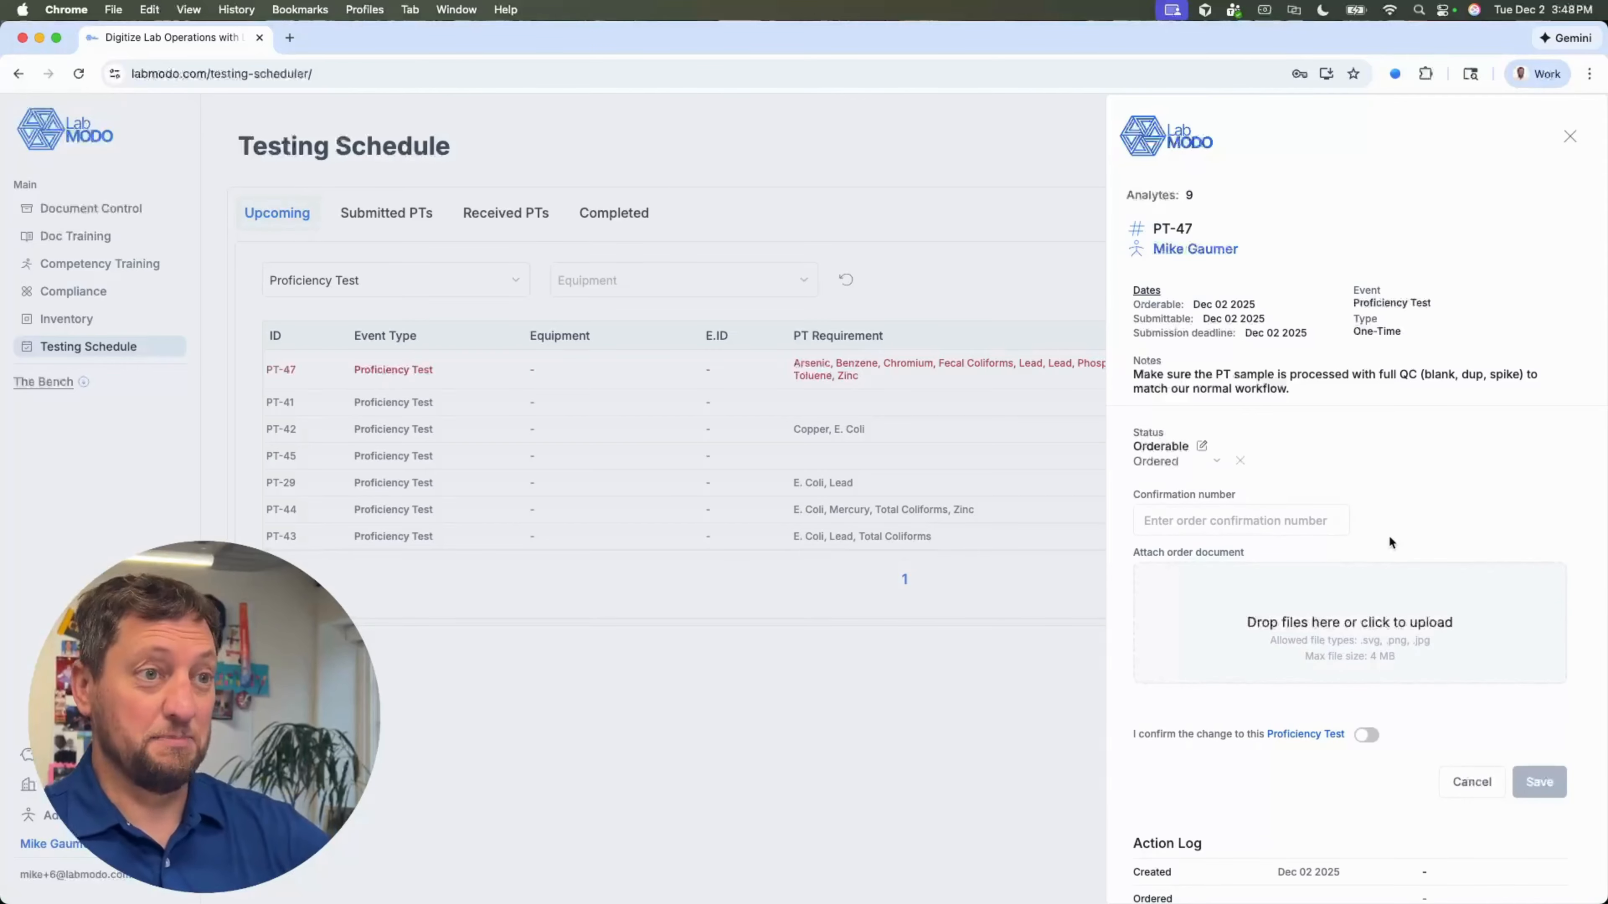
pyautogui.click(1291, 523)
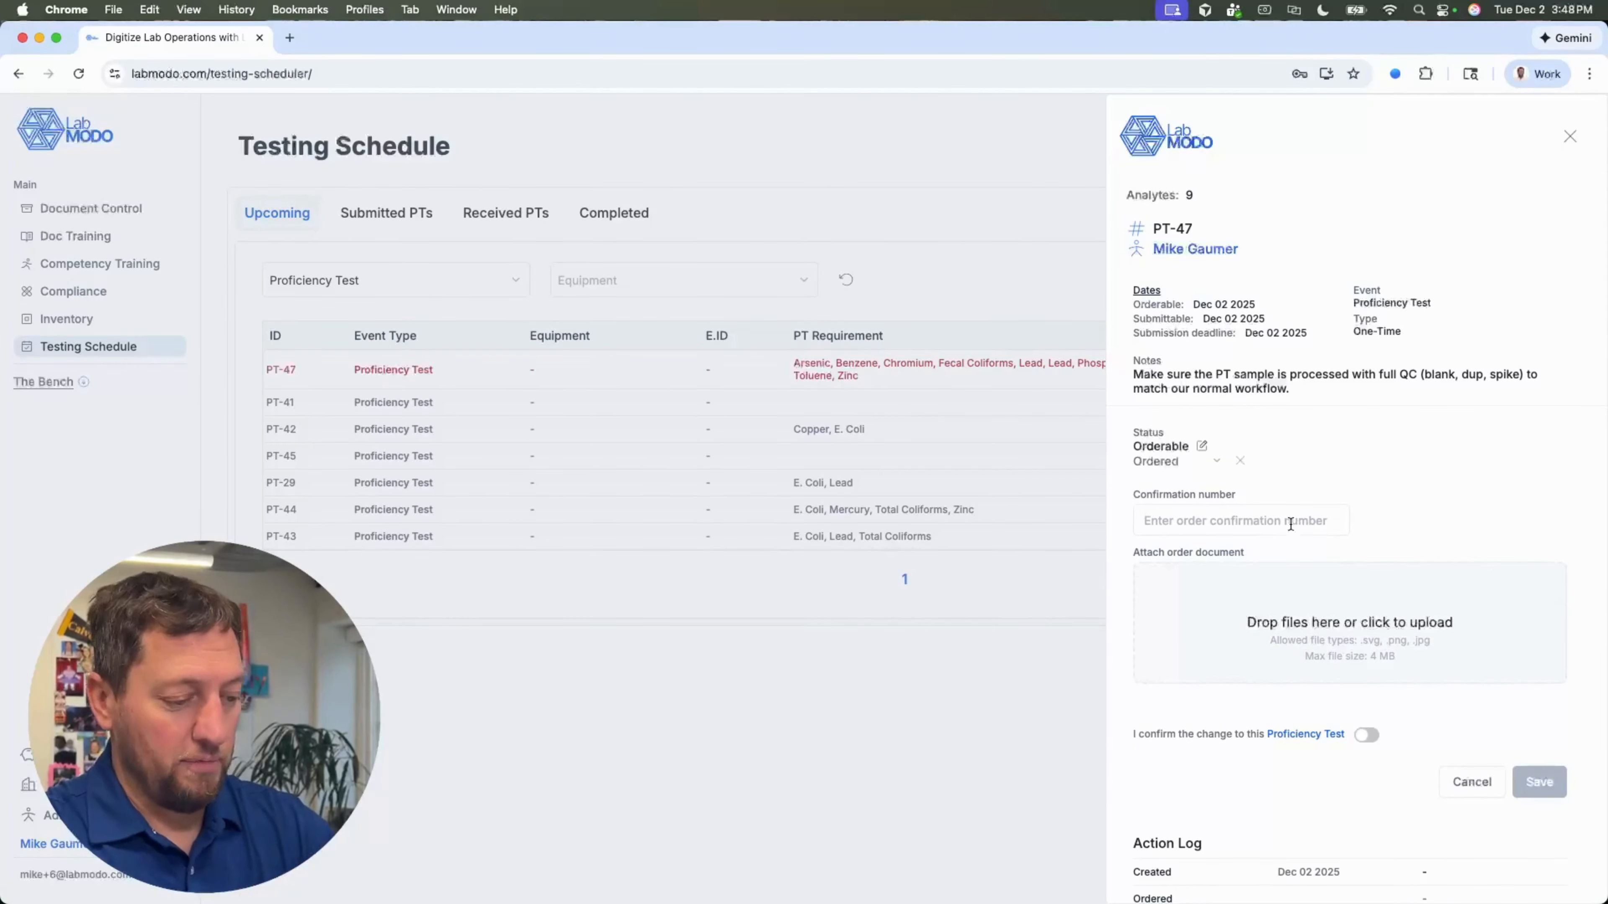
pyautogui.write('ABC-1')
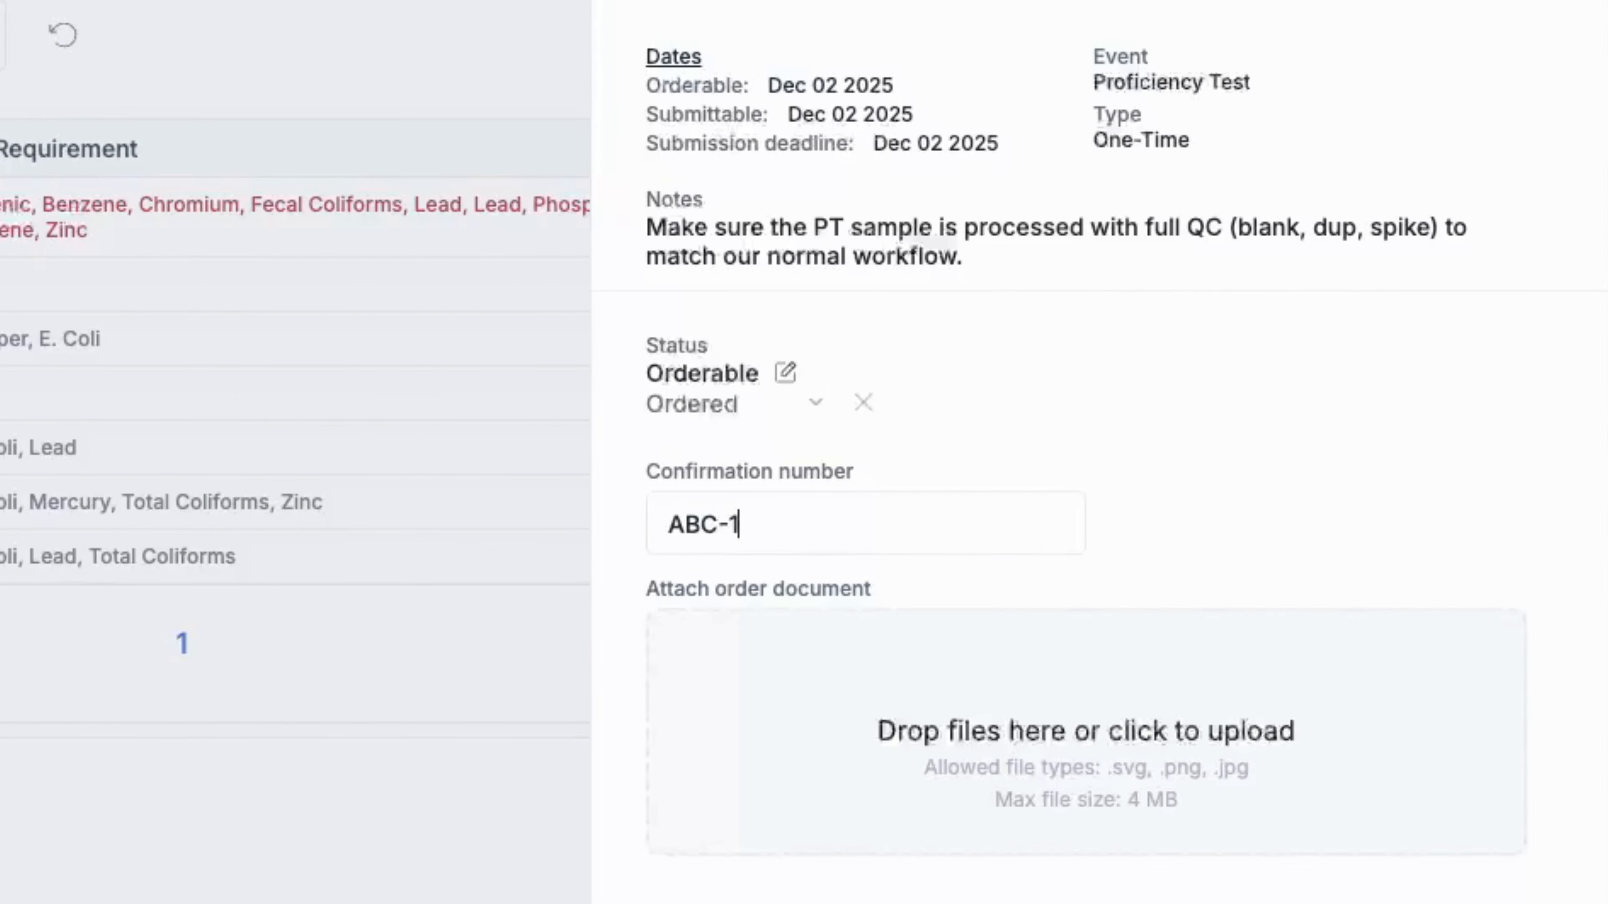
pyautogui.write('23')
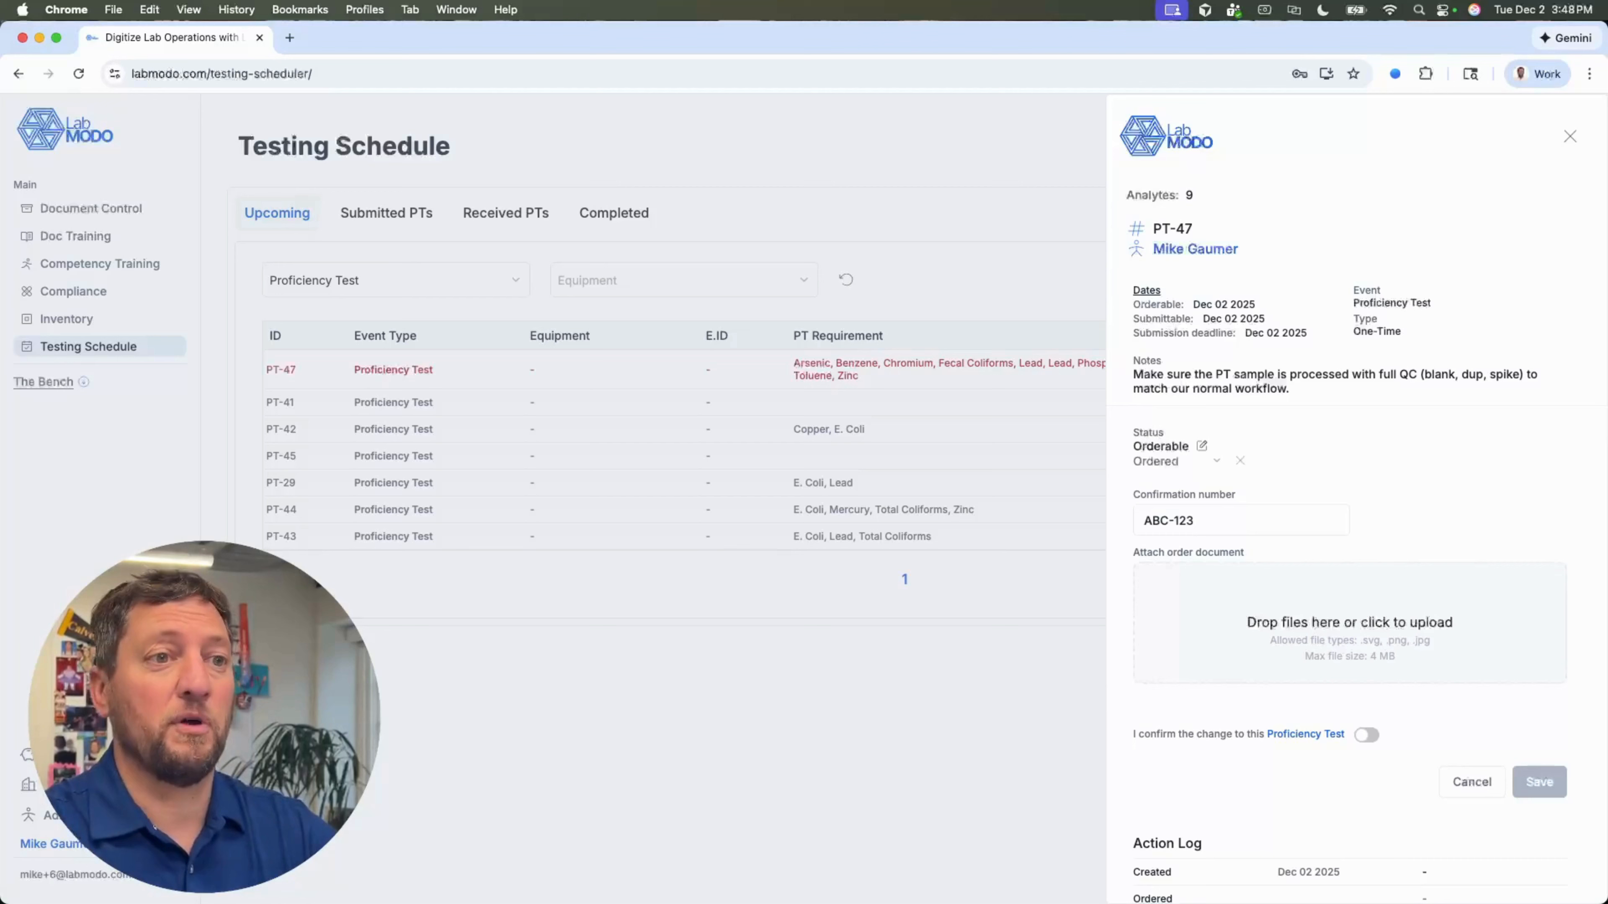
# Attach 2025-09-26.pdf from Downloads as the order document, then confirm and save the change to PT-47
pyautogui.click(1351, 621)
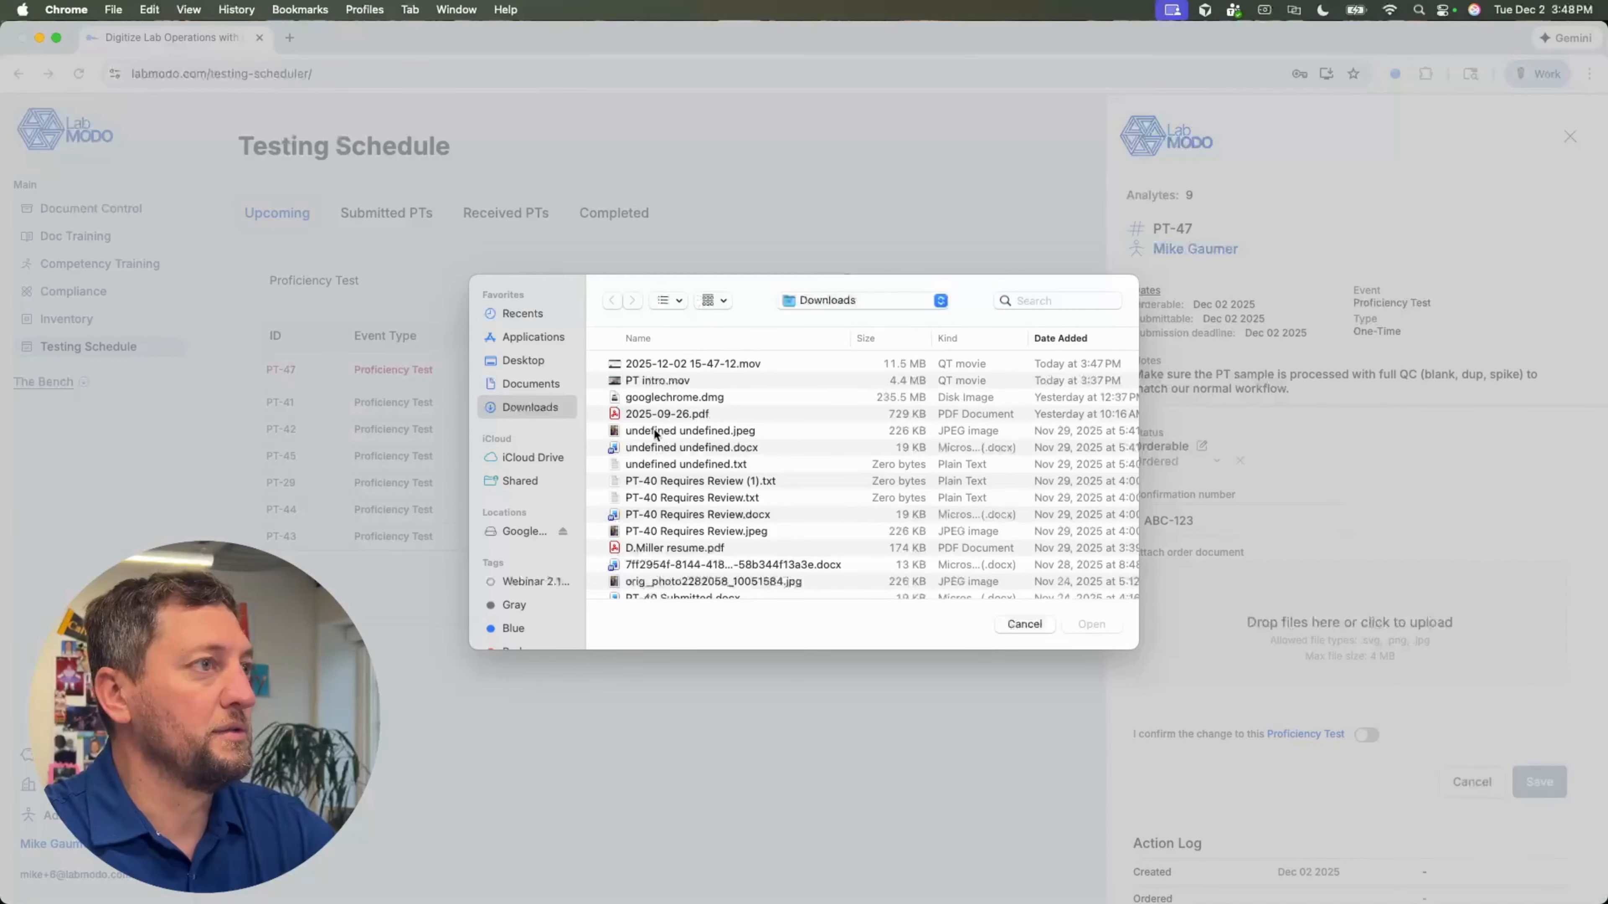
pyautogui.click(660, 415)
pyautogui.click(1106, 624)
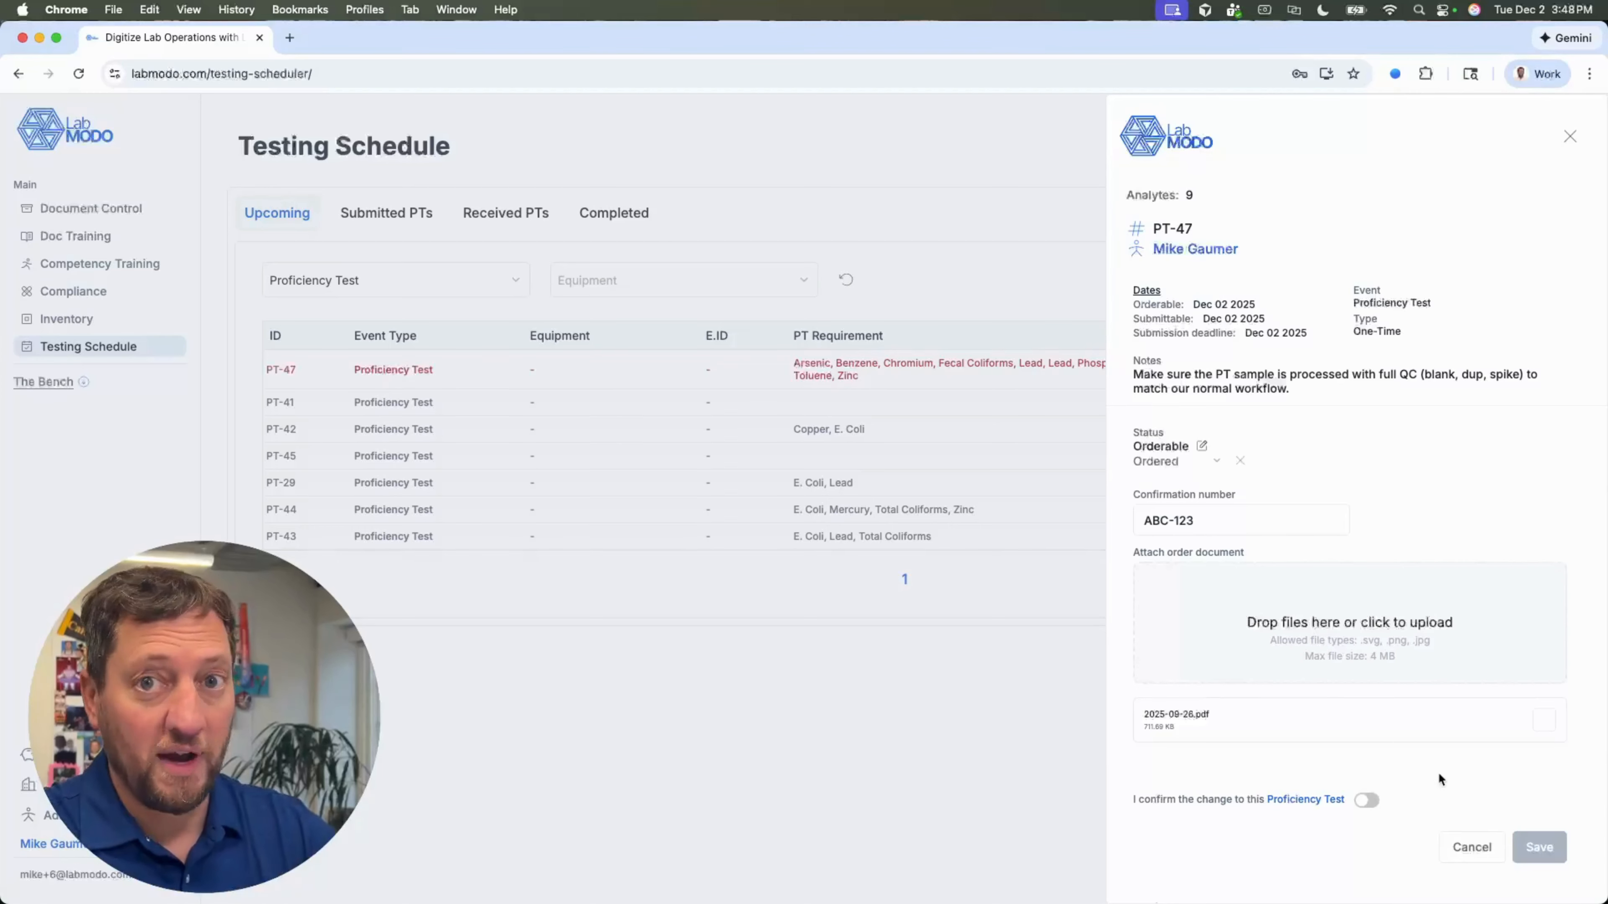
pyautogui.scroll(-1, 1439, 771)
pyautogui.click(1366, 759)
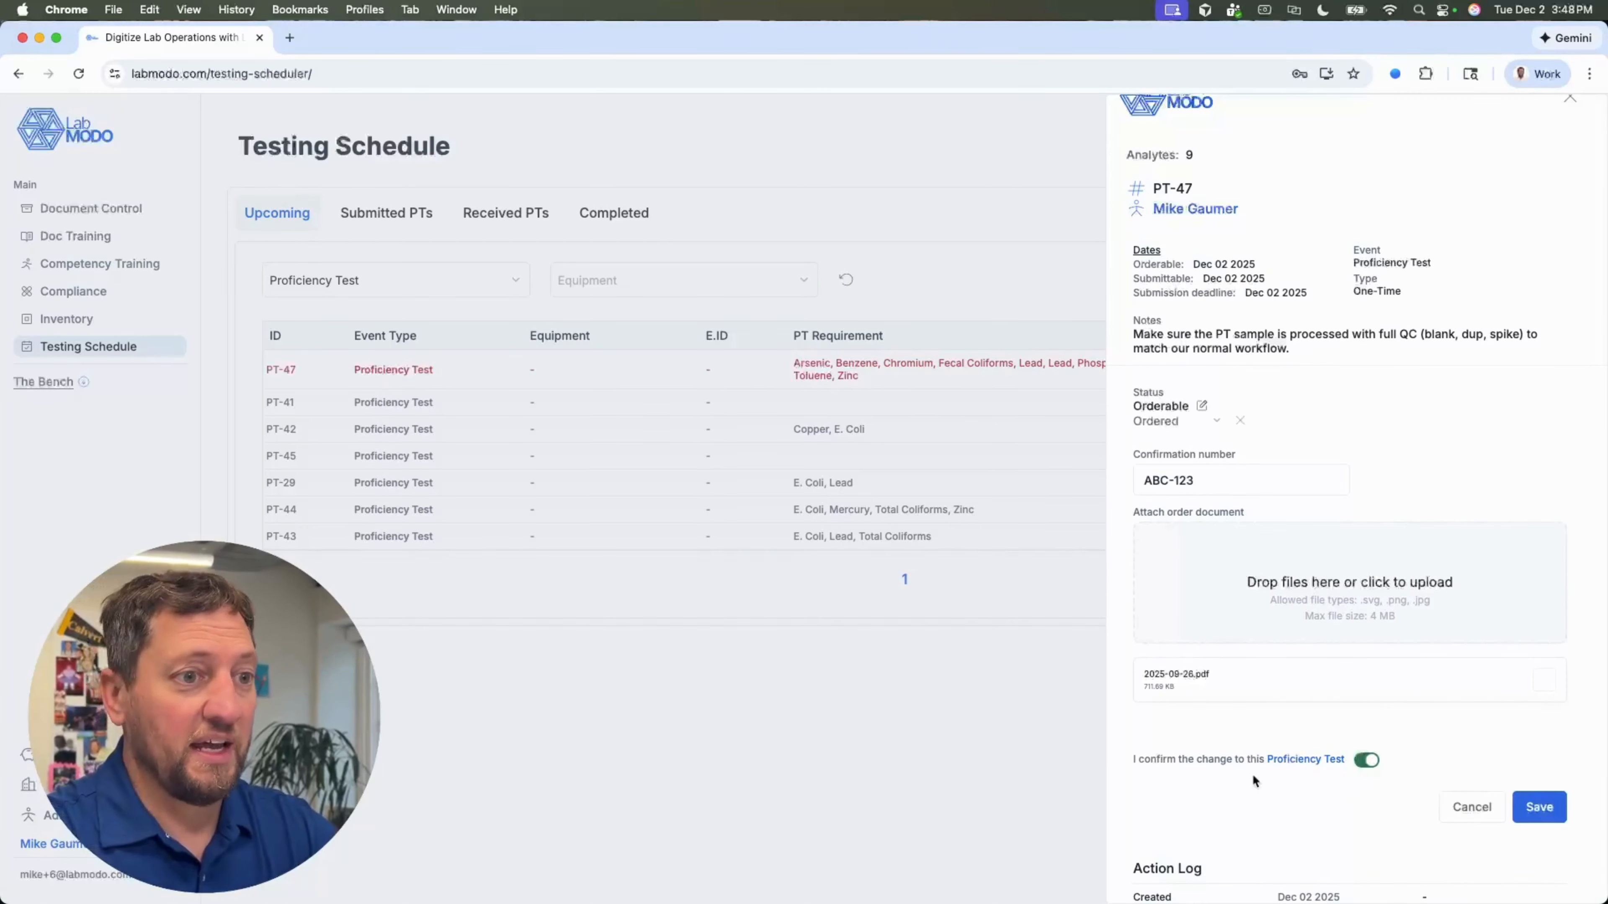
pyautogui.click(1526, 807)
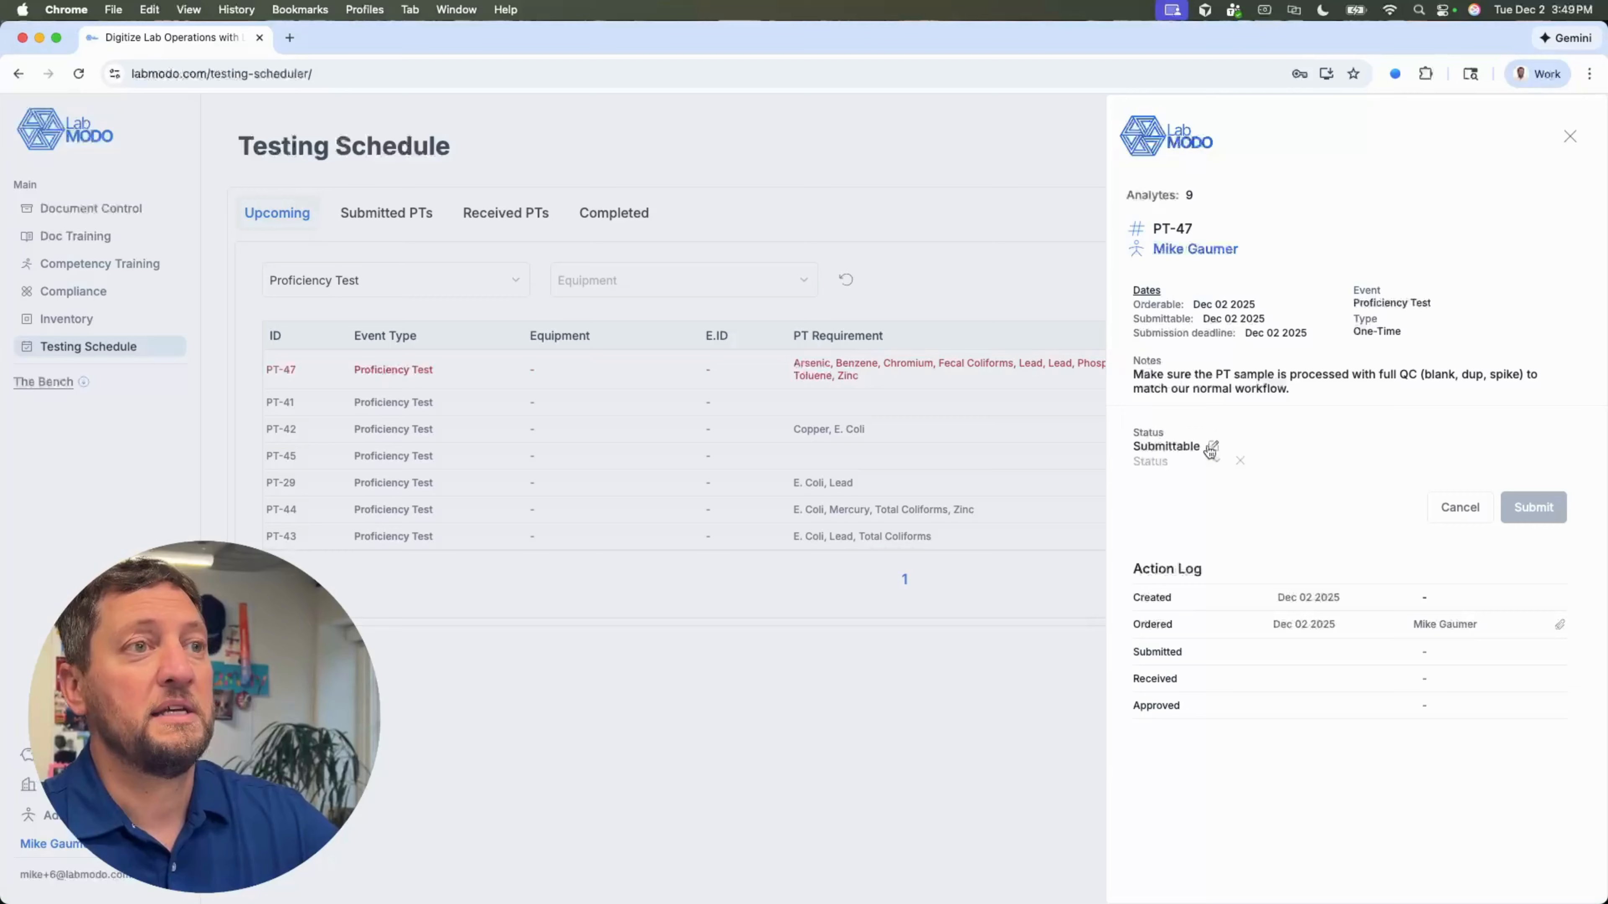
# Set PT-47's new status to Submit and enter the submission confirmation number
pyautogui.click(1210, 461)
pyautogui.click(1197, 485)
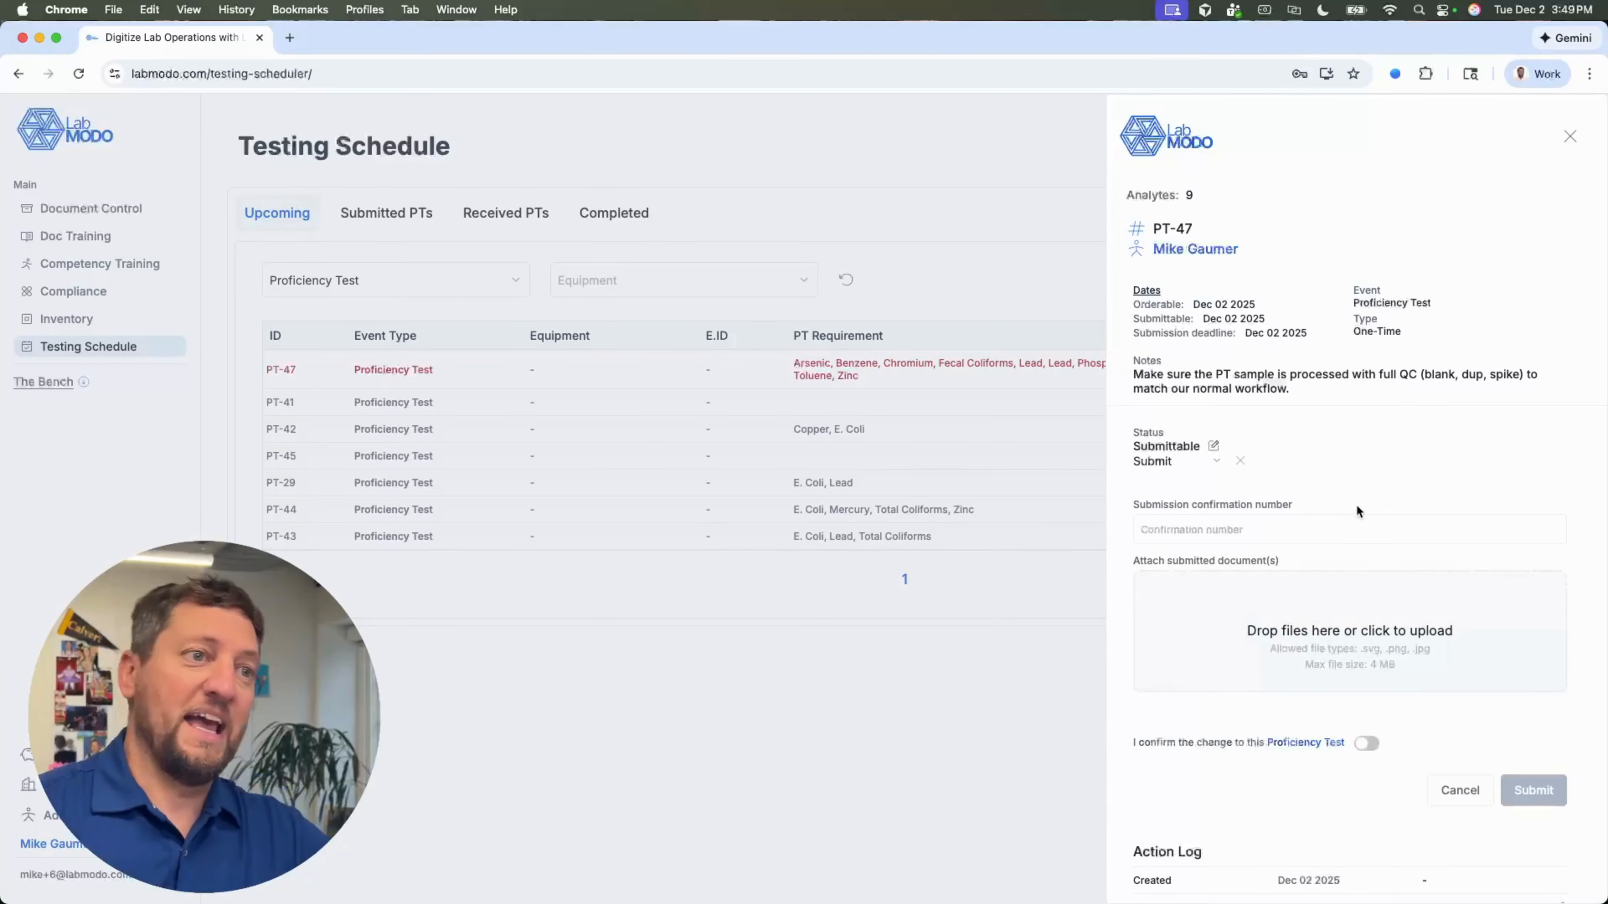
pyautogui.click(1352, 522)
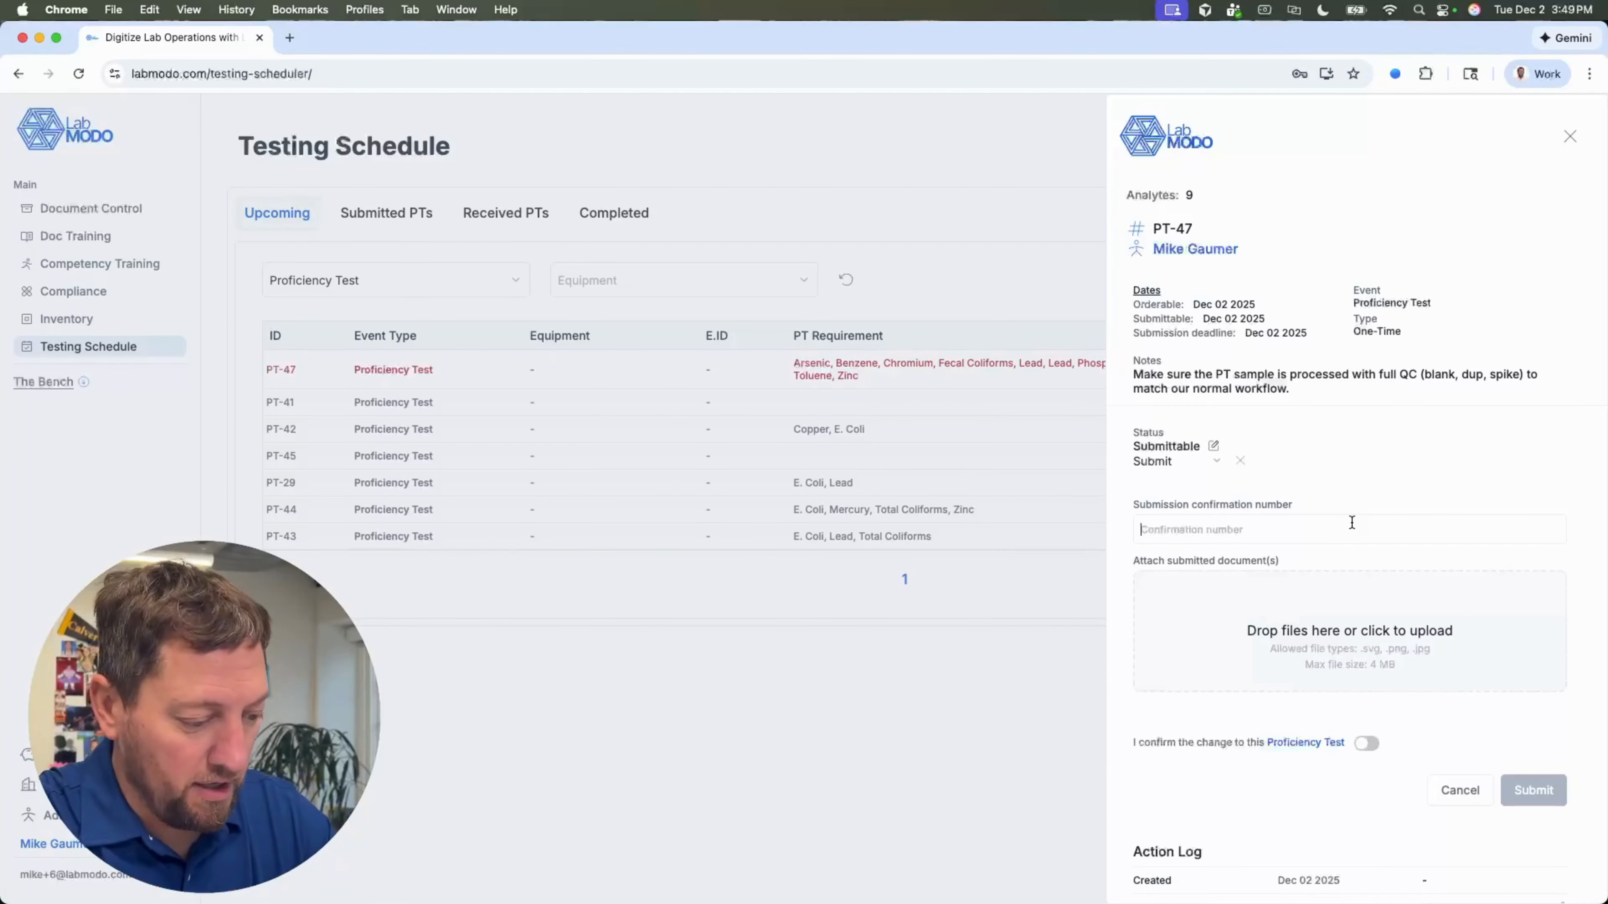
pyautogui.write('XYZ')
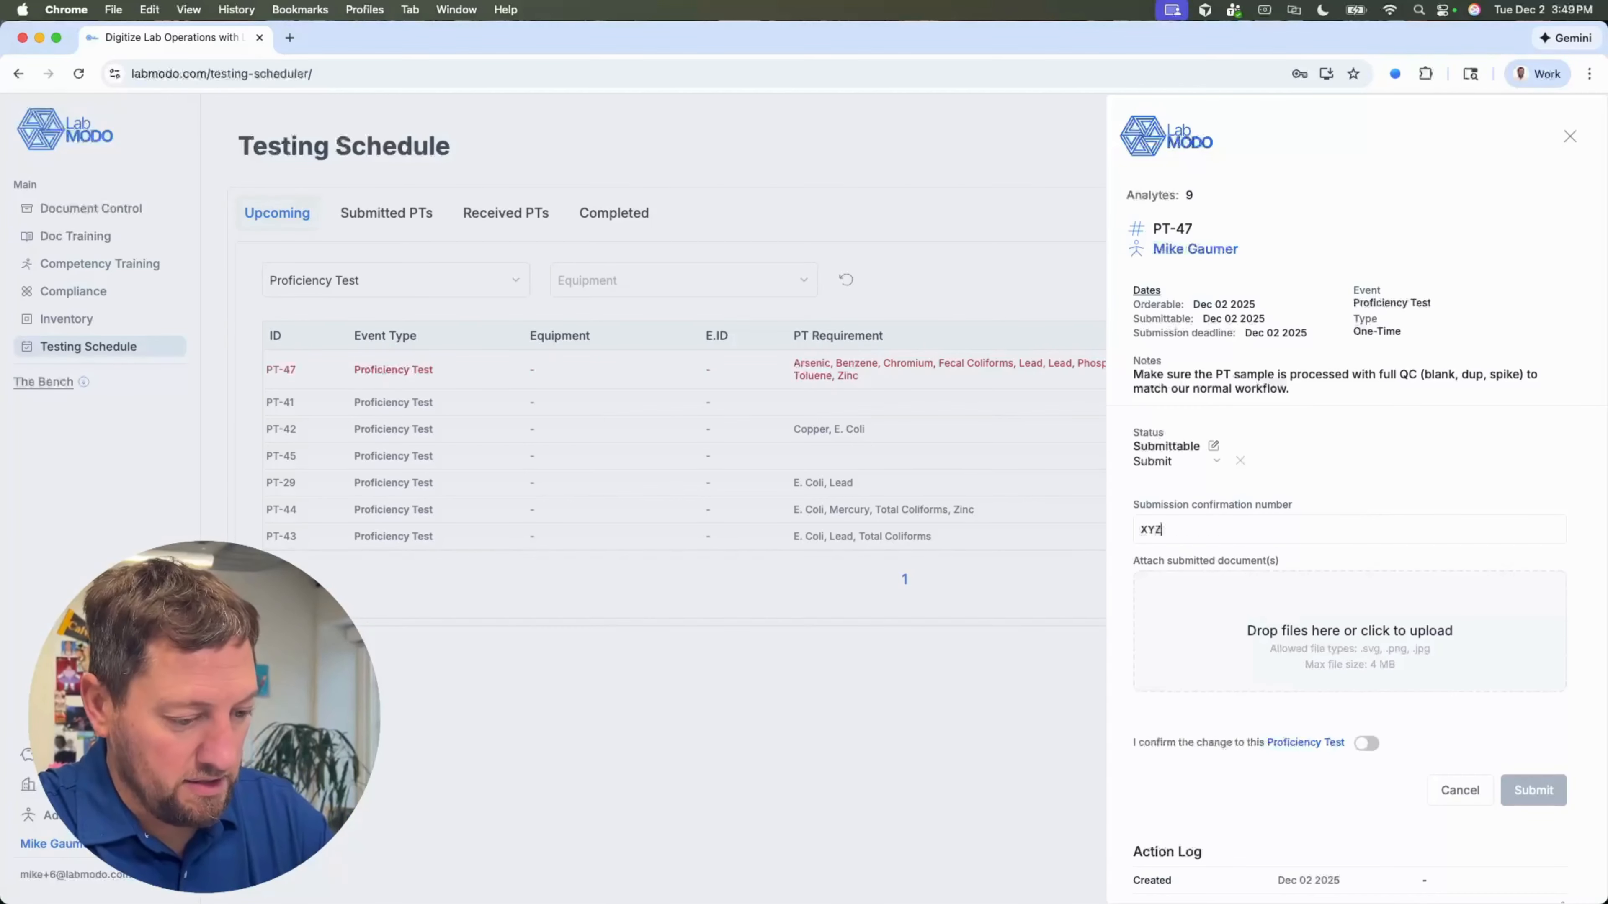
pyautogui.write('-789')
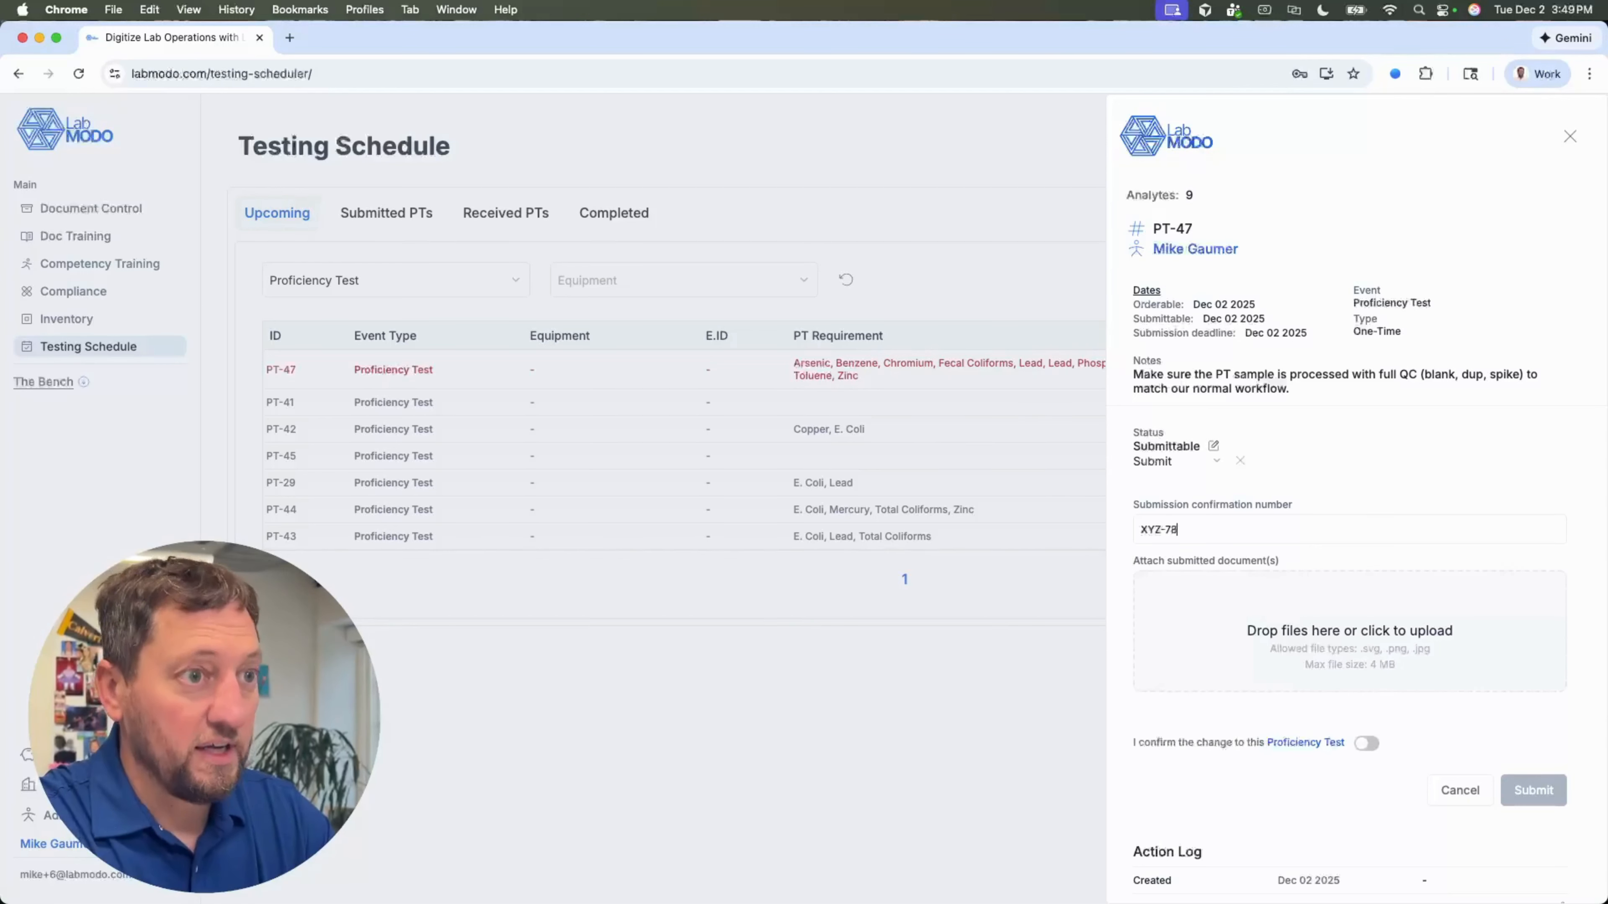
# Attach Quality Manual.docx from Downloads as the submitted document, then confirm the change and submit PT-47
pyautogui.click(1409, 636)
pyautogui.scroll(-5, 819, 513)
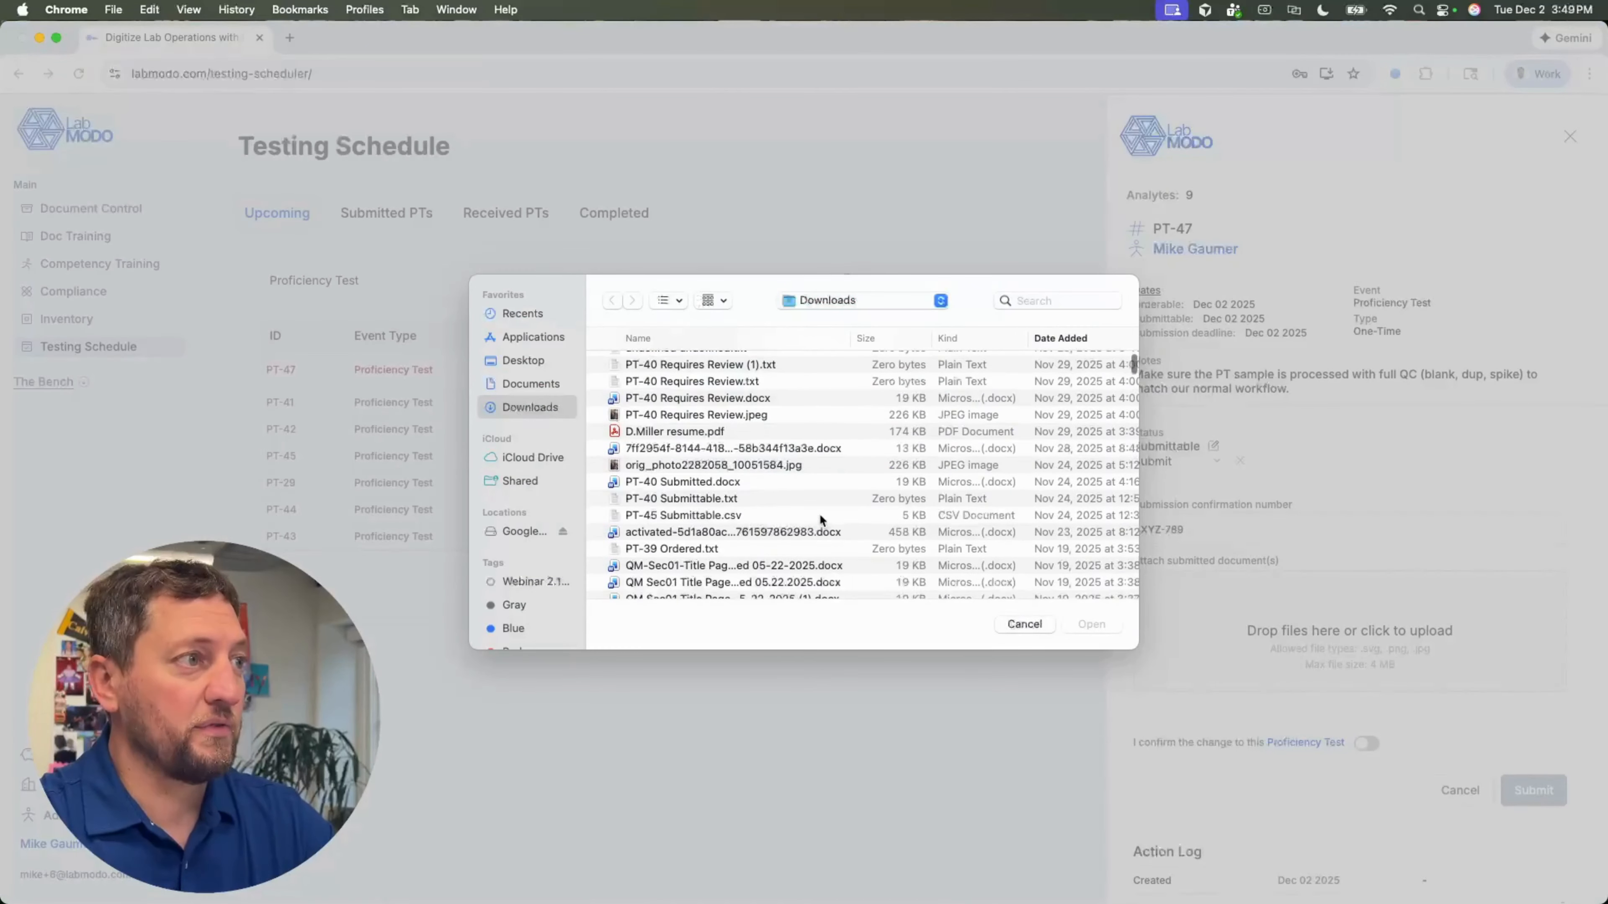
pyautogui.scroll(-3, 819, 513)
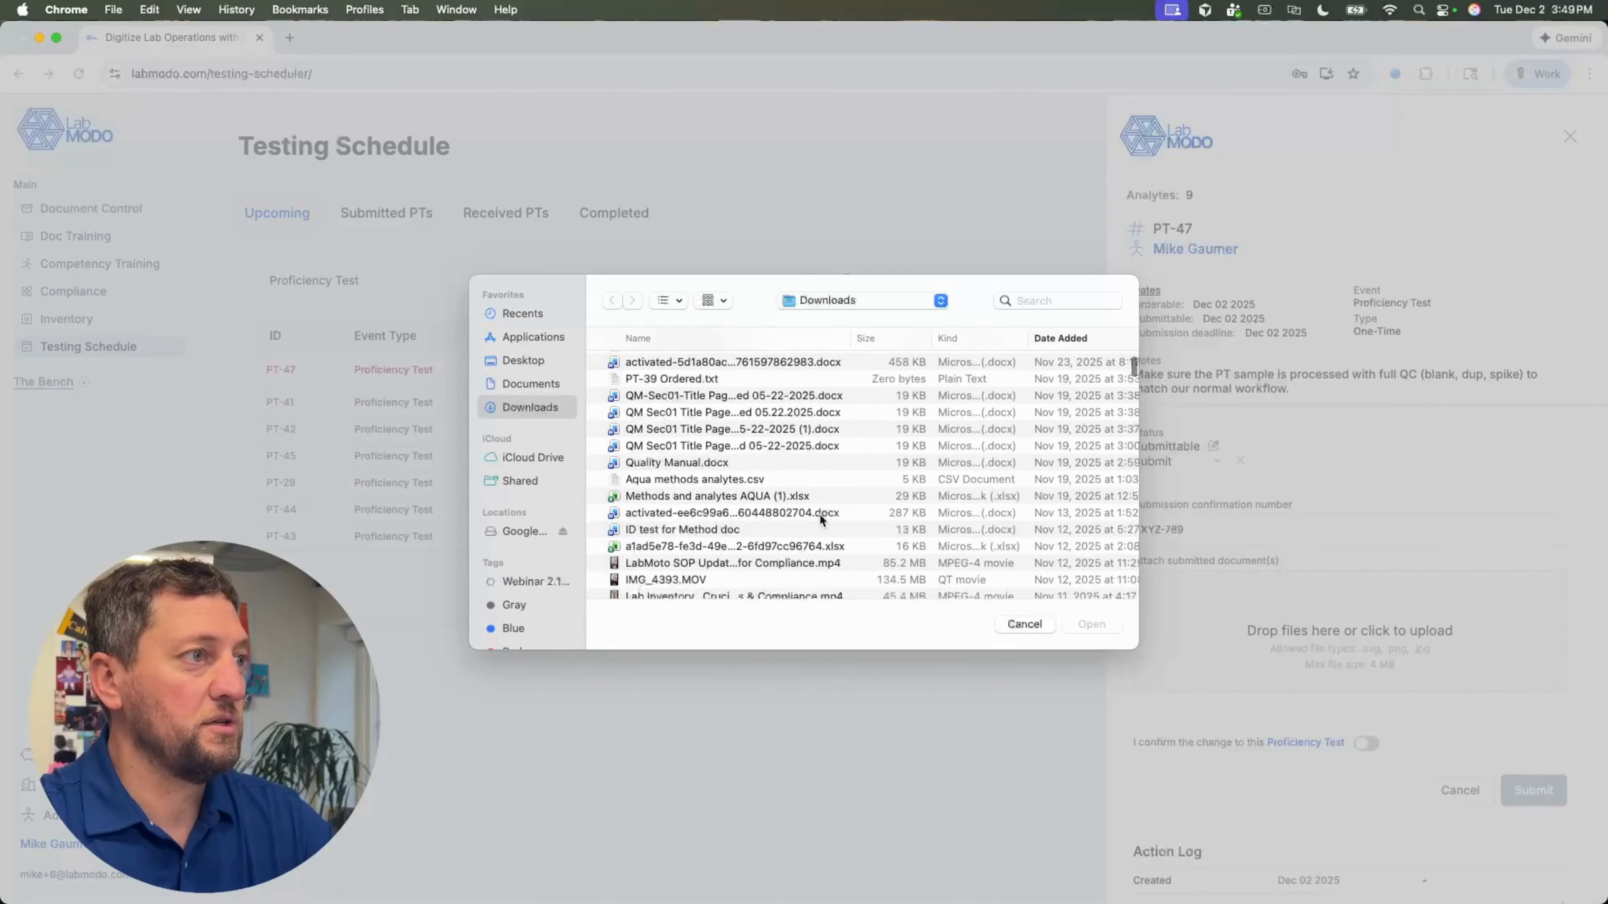
pyautogui.click(714, 464)
pyautogui.click(1092, 625)
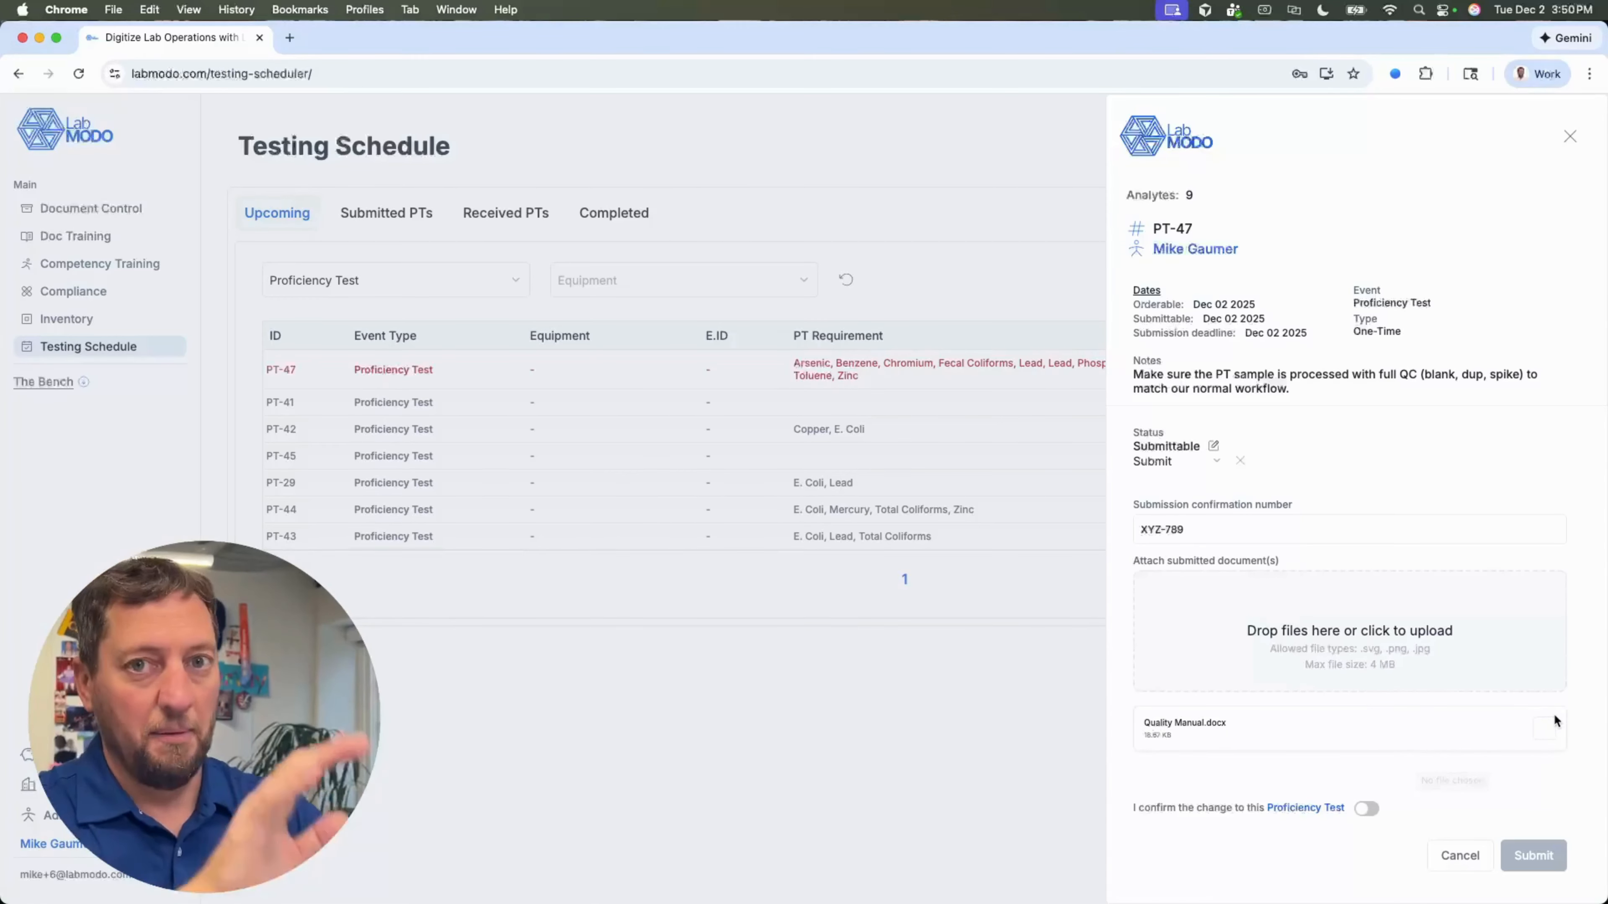
pyautogui.click(1367, 809)
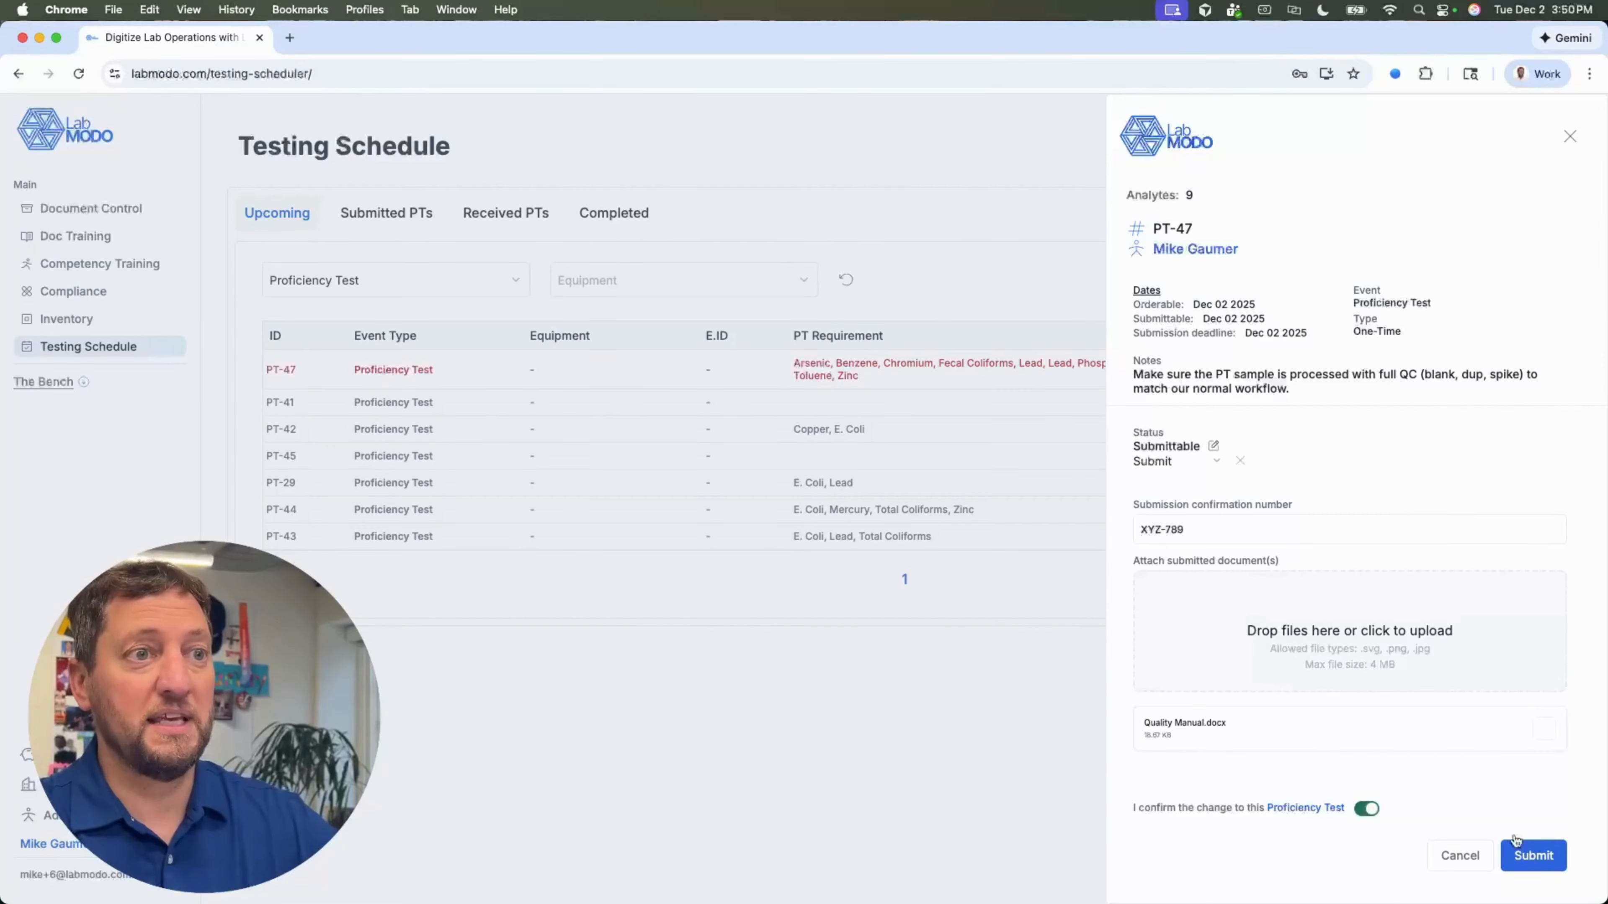
pyautogui.click(1519, 854)
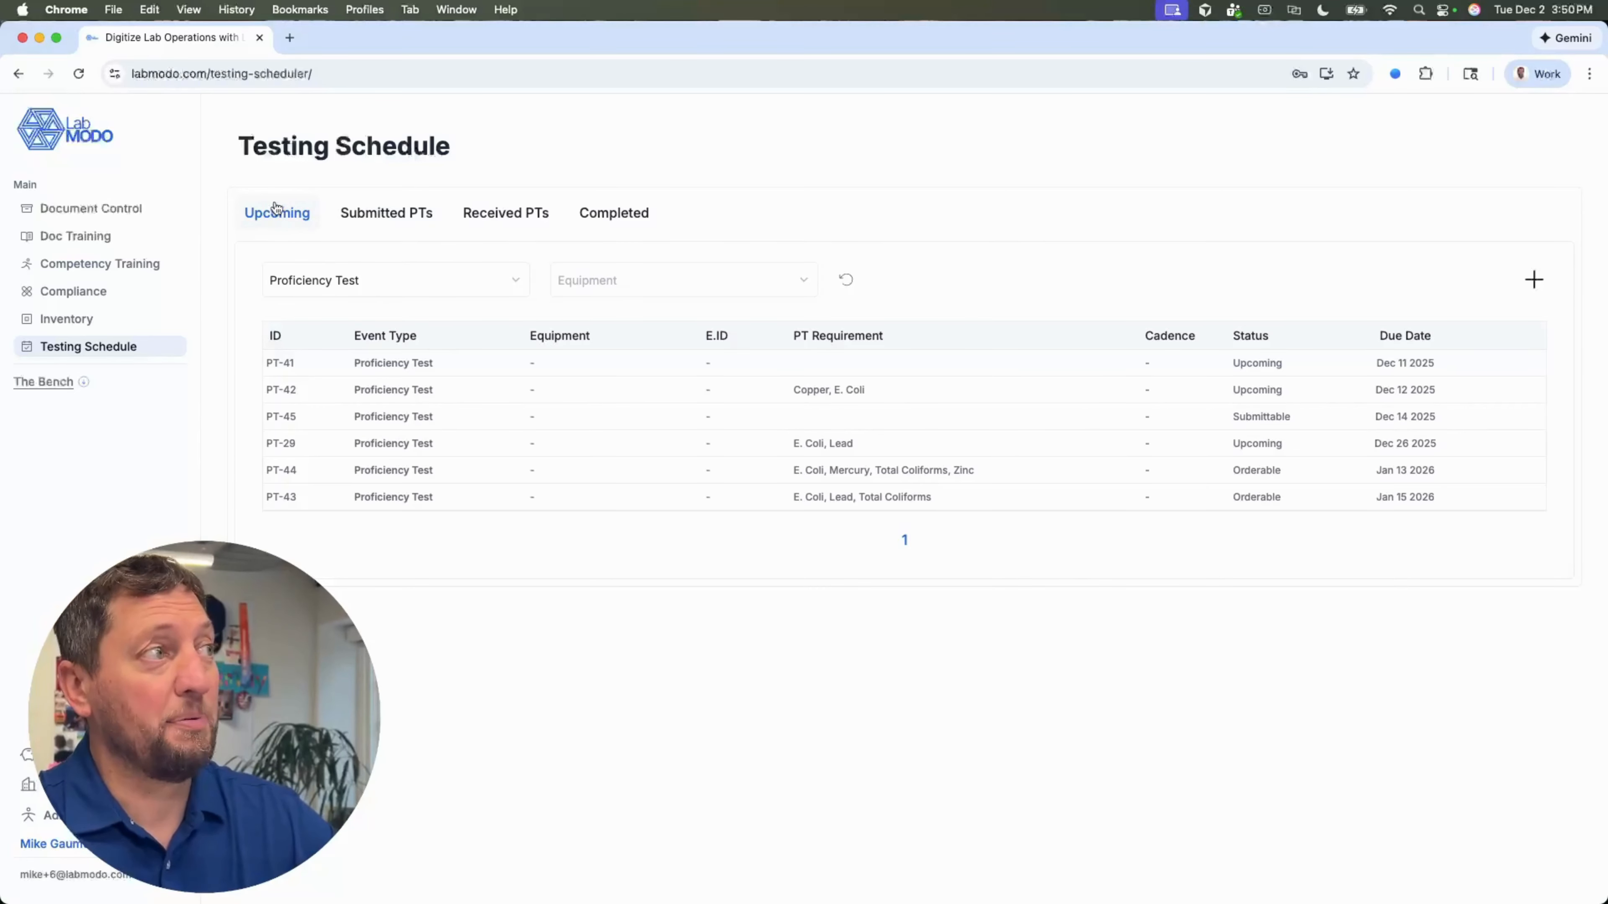
# Open PT-47 among the submitted PTs and set its status to Received - Submit for review, with HACH as the PT provider
pyautogui.click(383, 216)
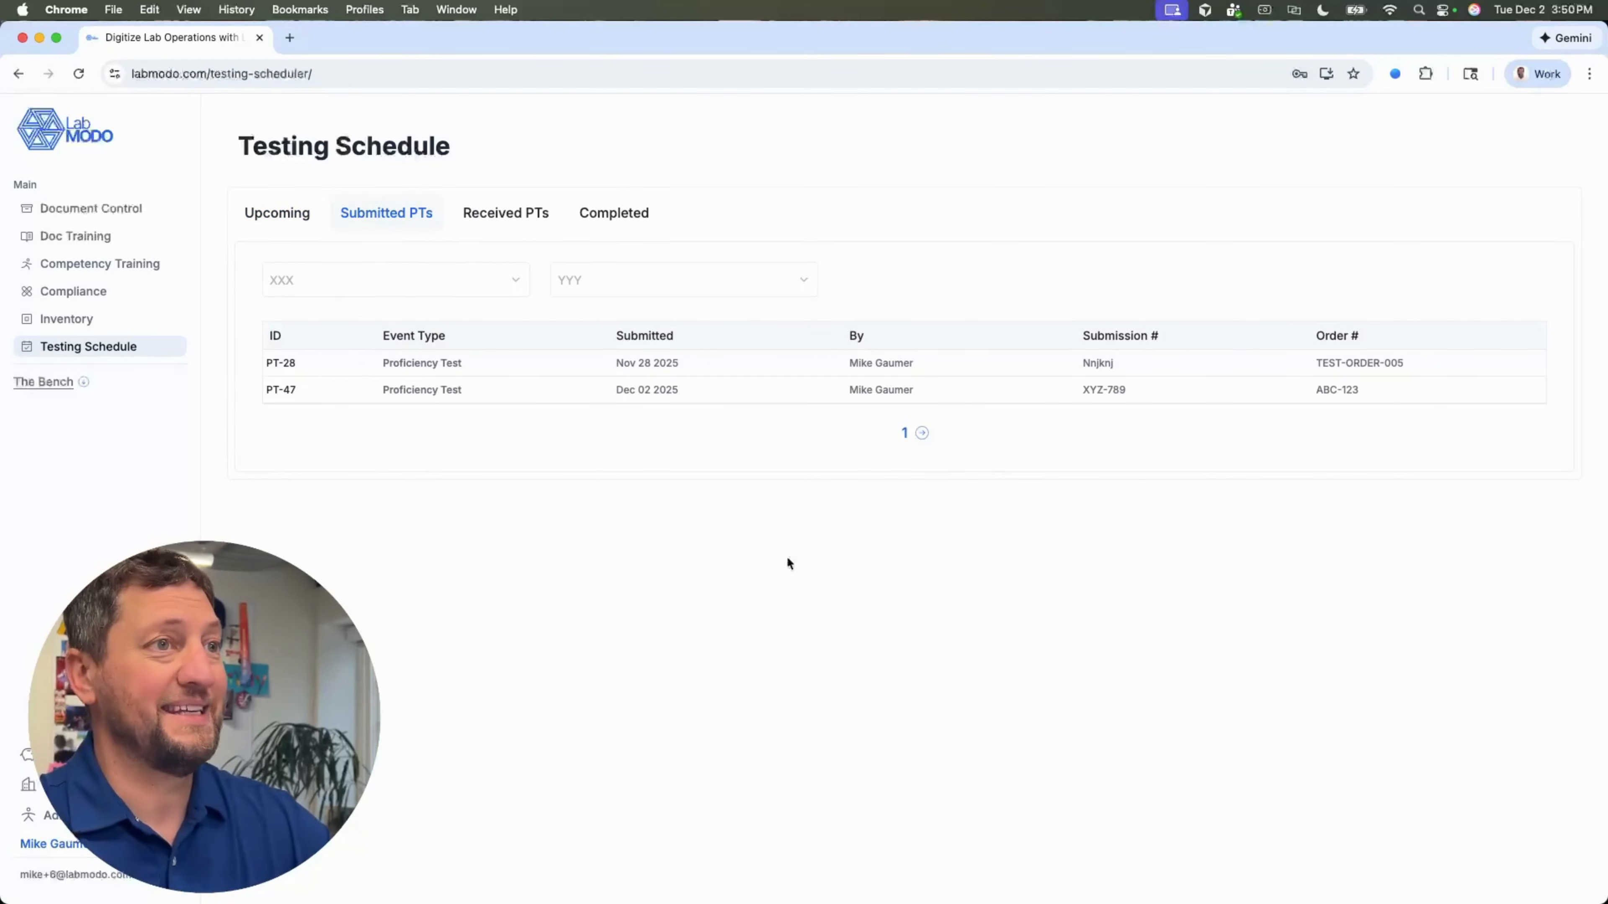
pyautogui.click(1130, 399)
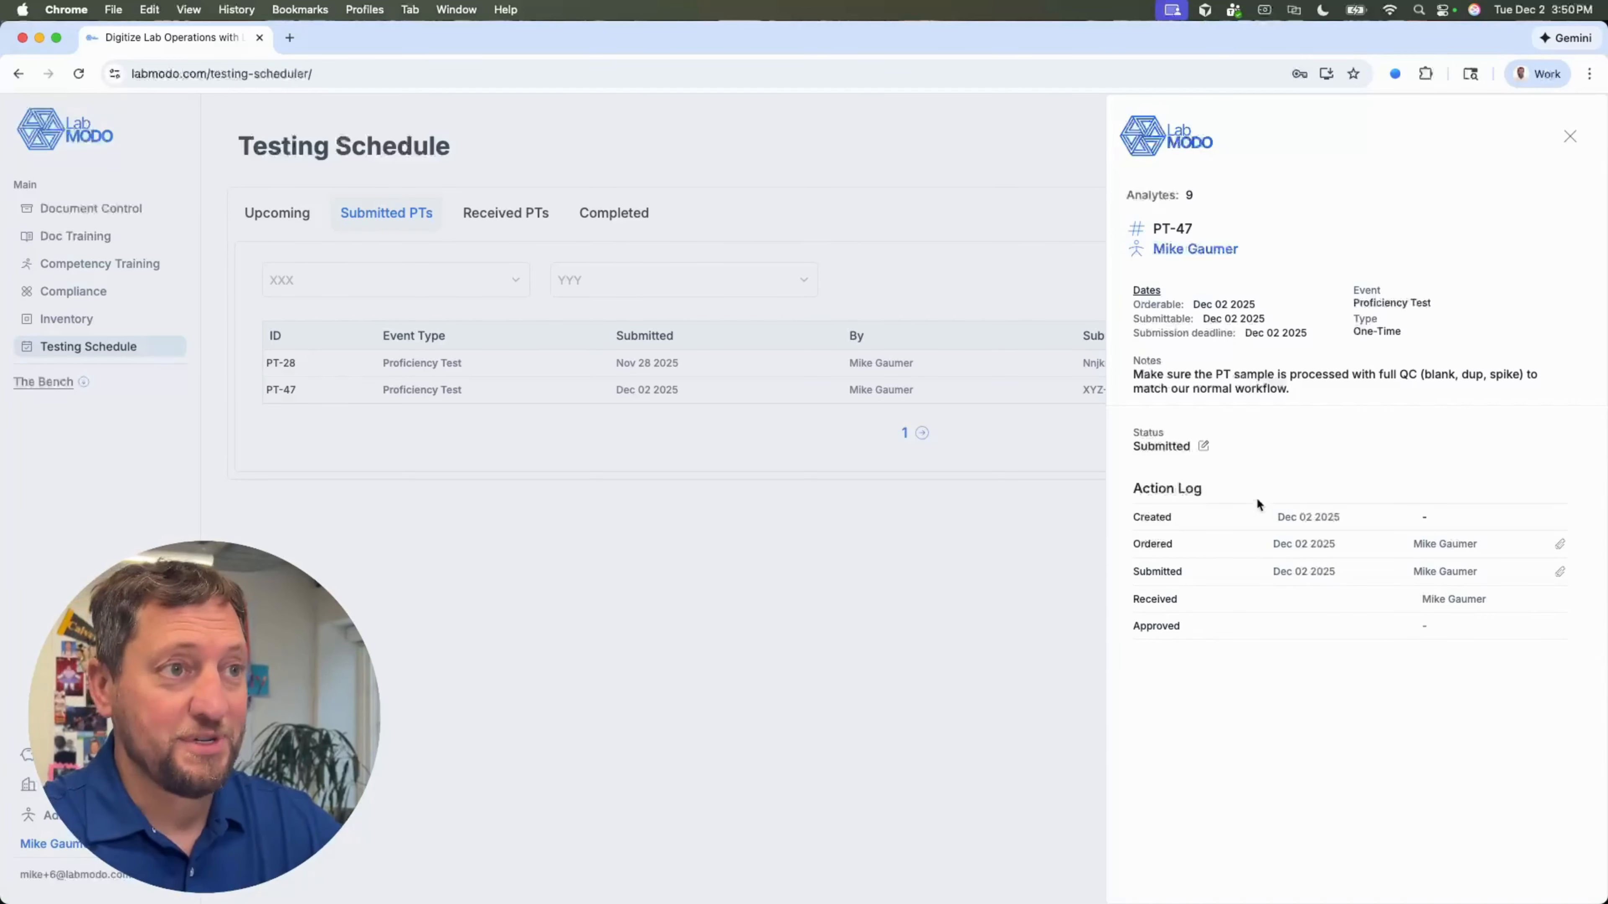
pyautogui.click(1203, 446)
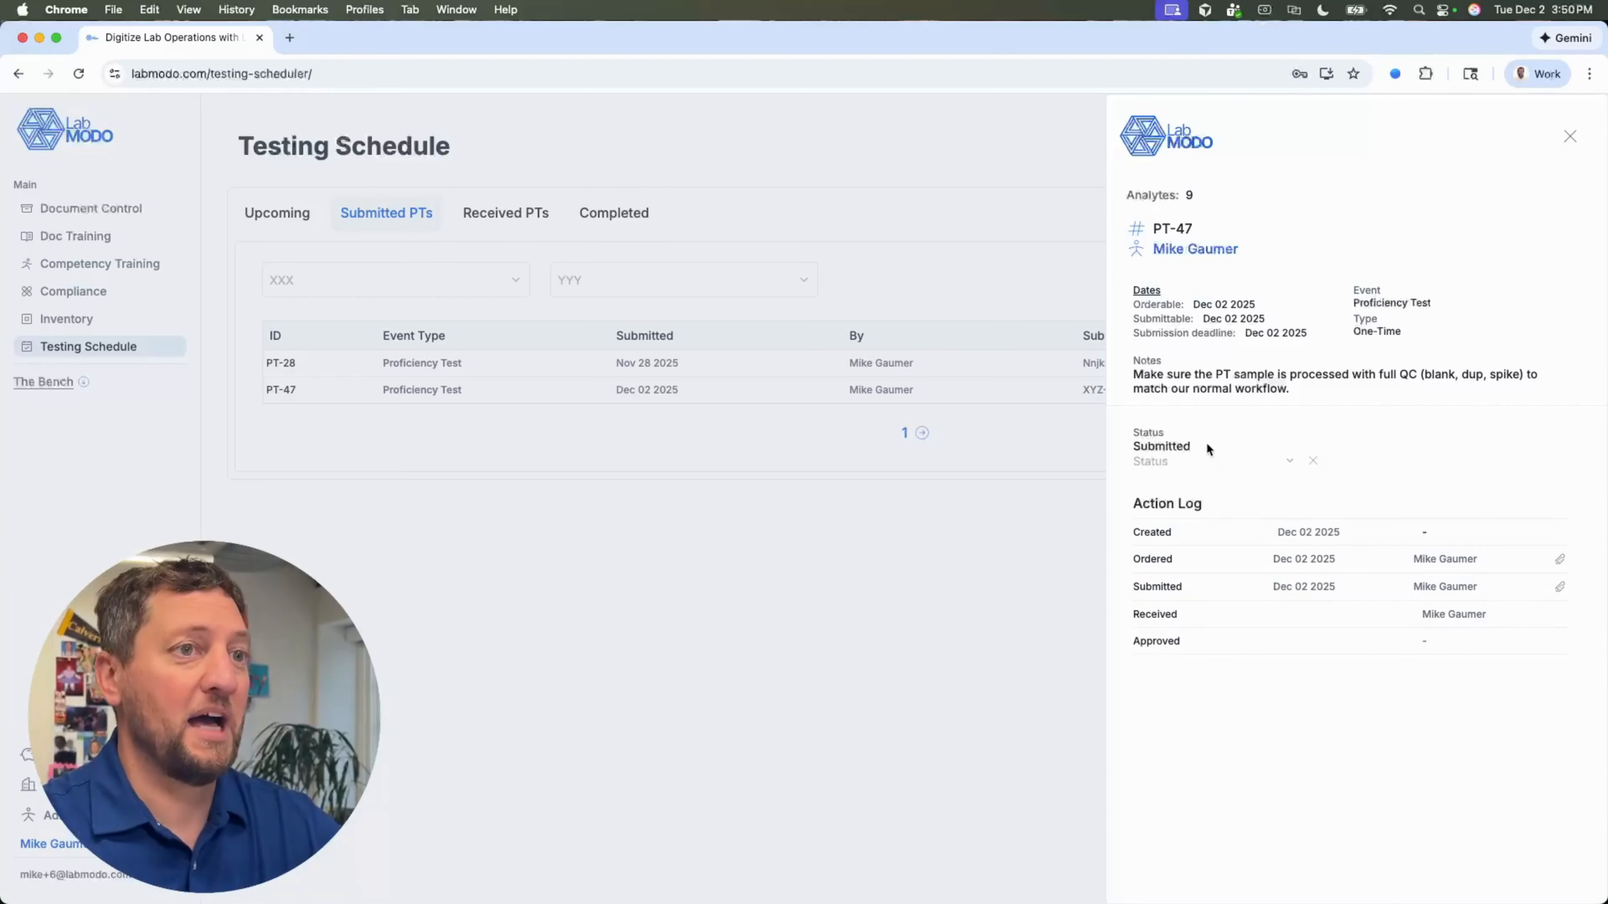
pyautogui.click(1246, 461)
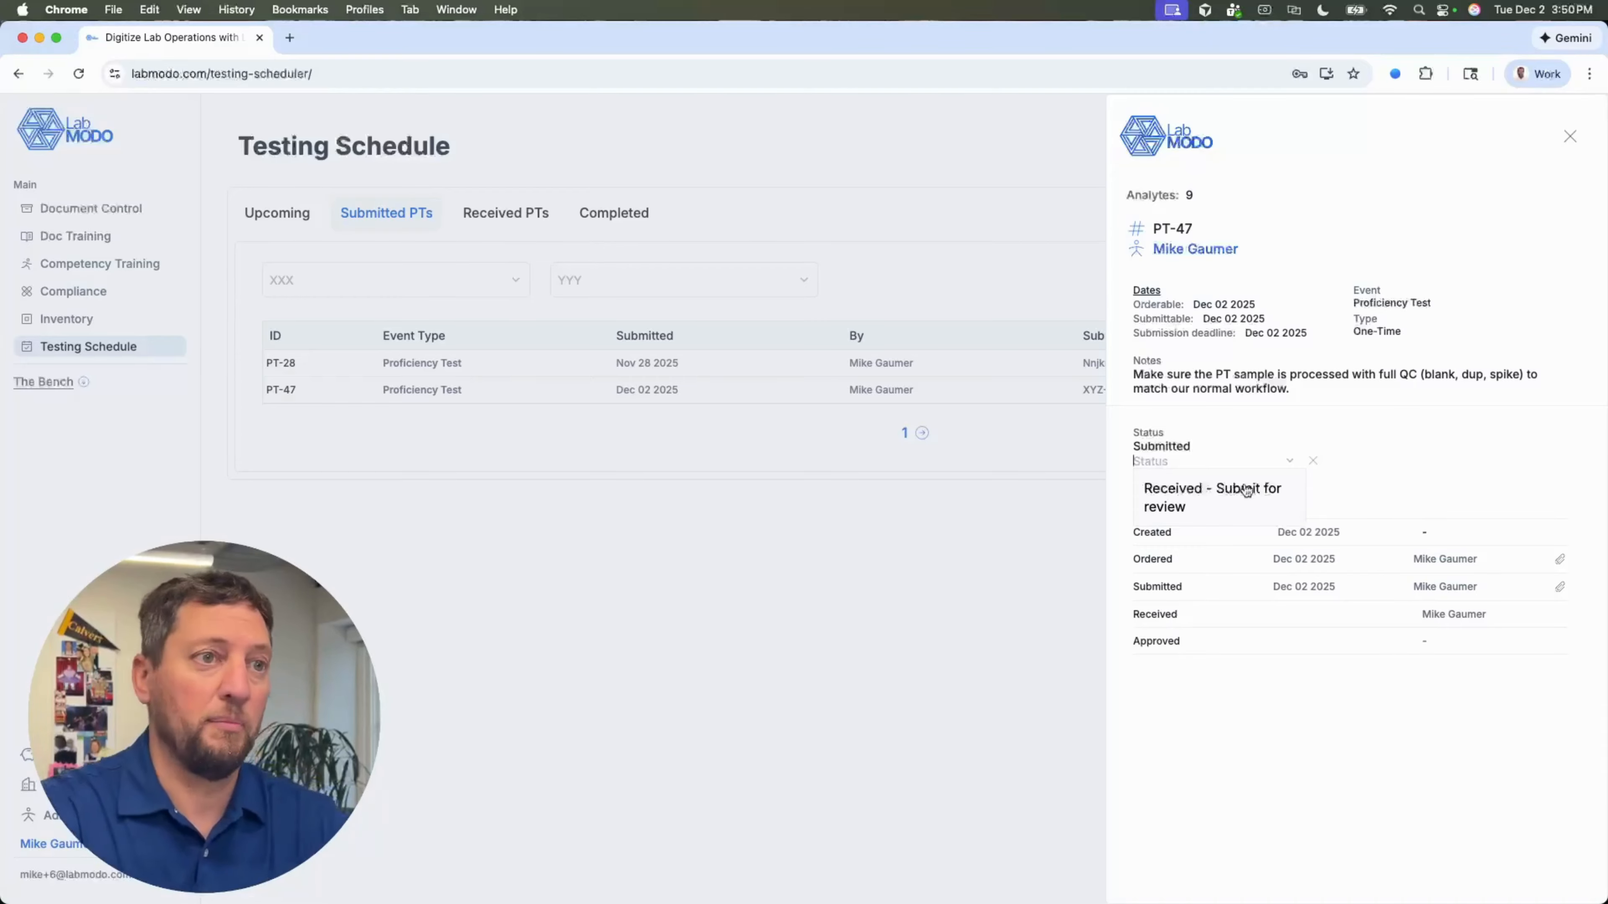
pyautogui.click(1244, 491)
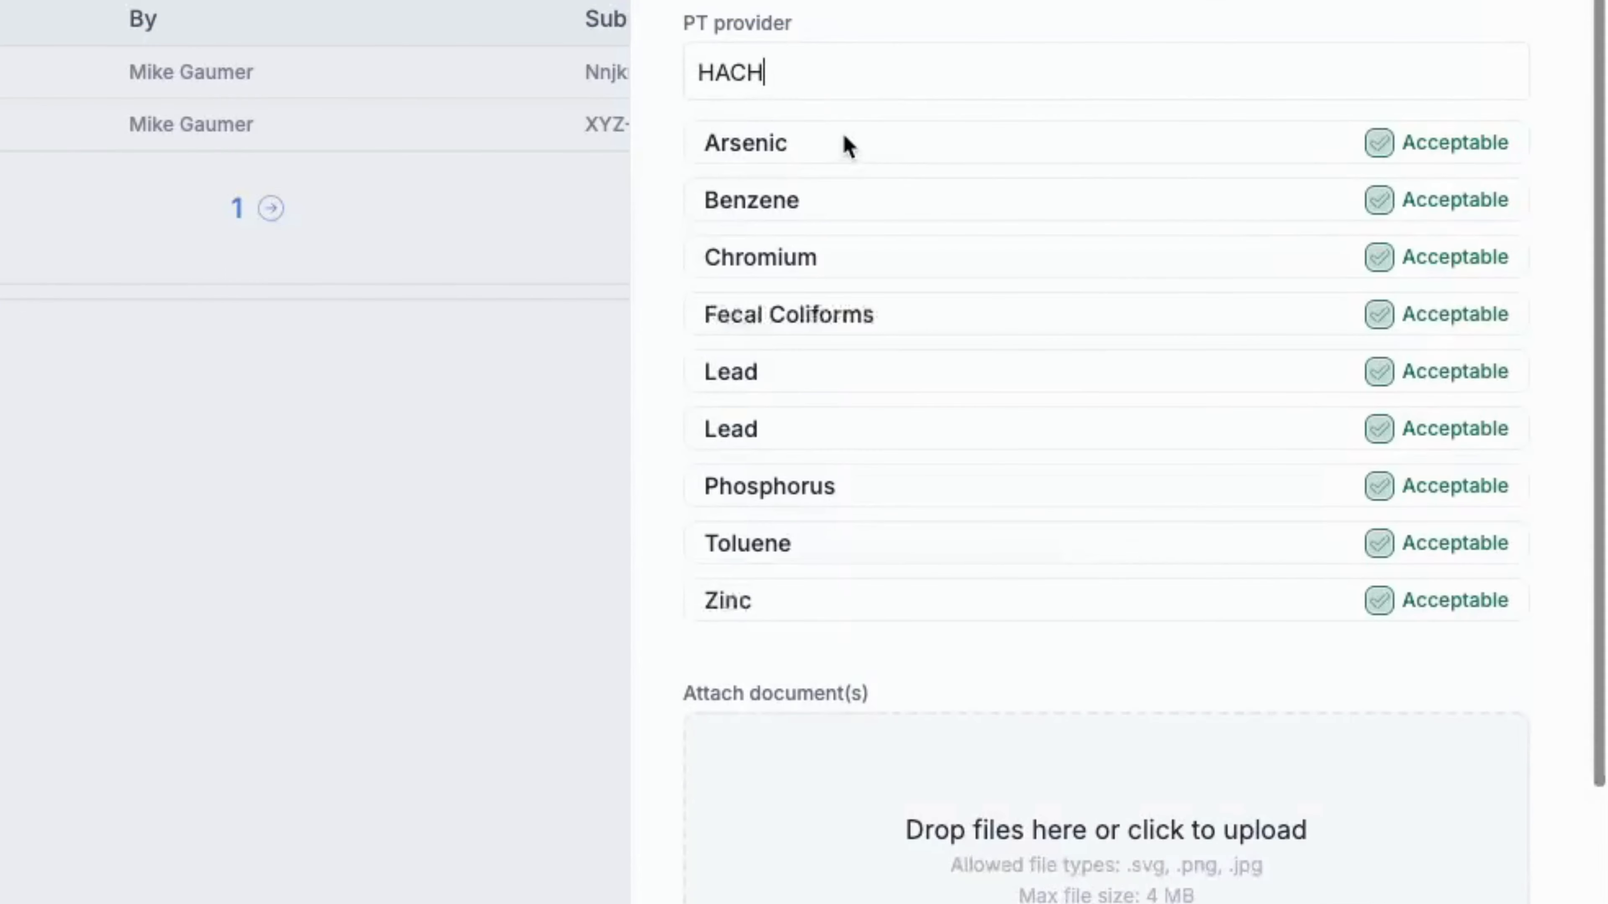
# Clear the Acceptable mark for Benzene in PT-47's analyte results
pyautogui.scroll(3, 1355, 557)
pyautogui.scroll(-2, 942, 440)
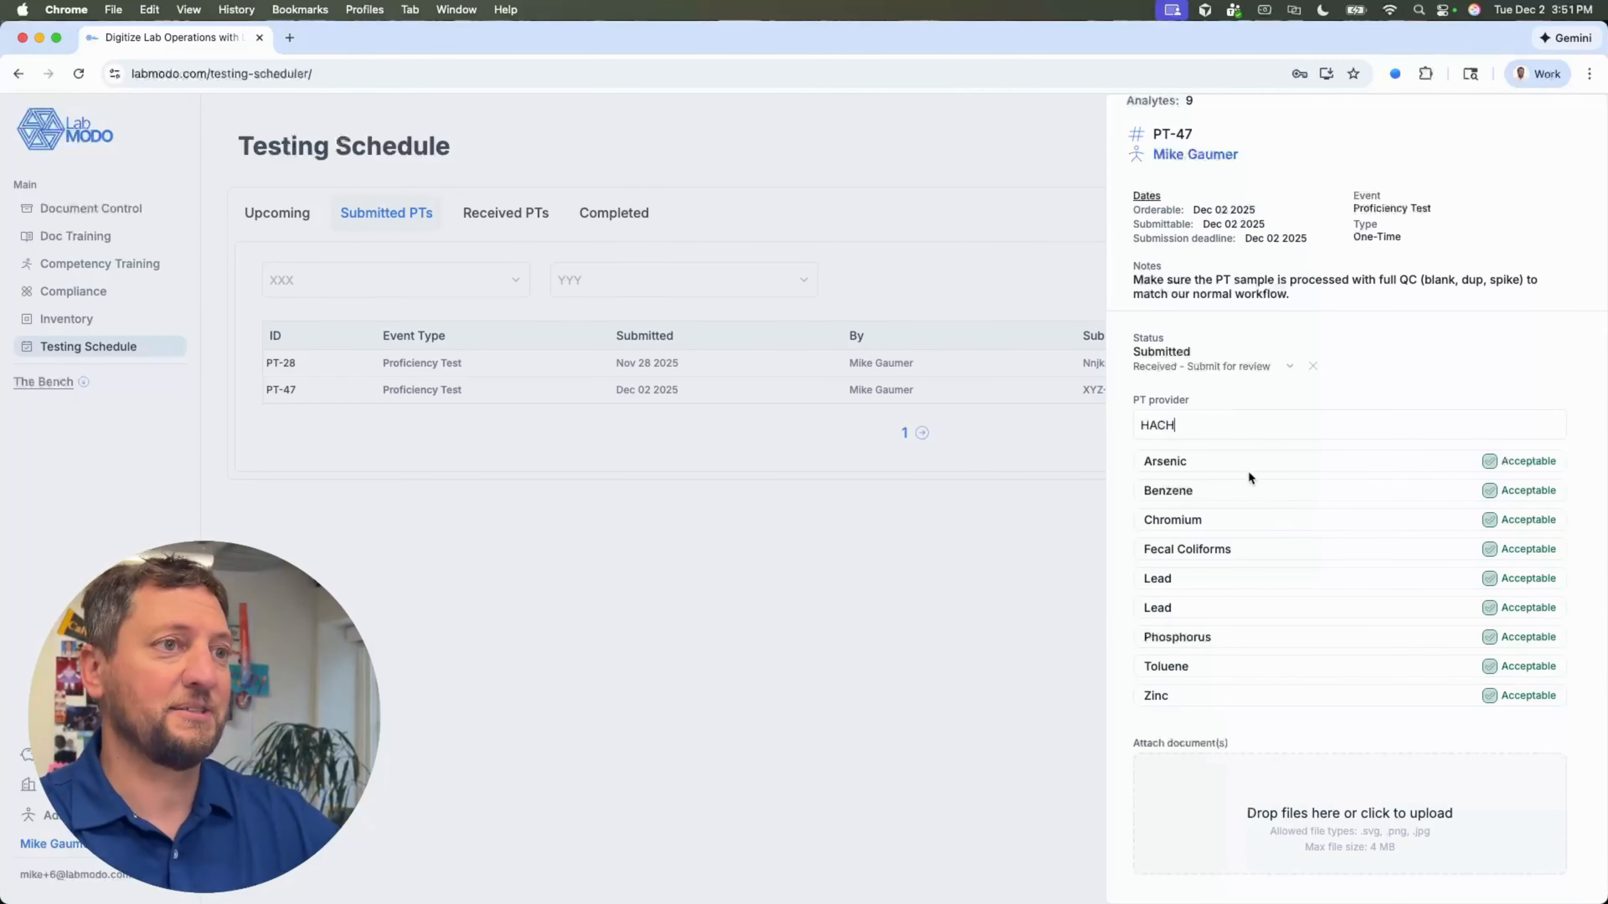
pyautogui.scroll(-1, 1249, 473)
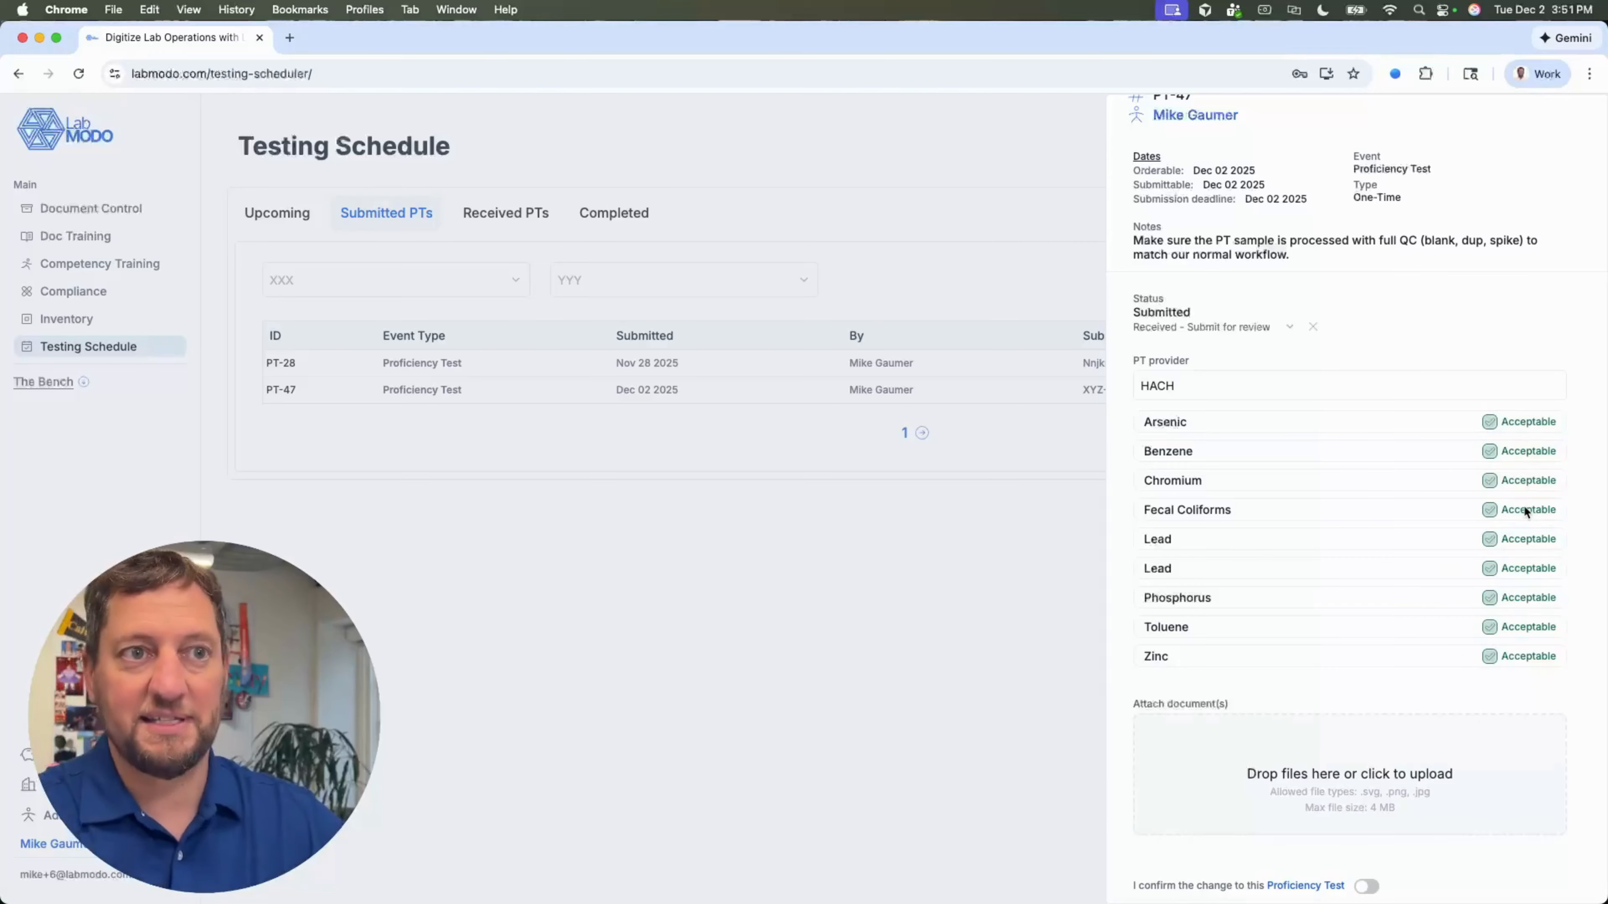
pyautogui.scroll(-1, 1524, 509)
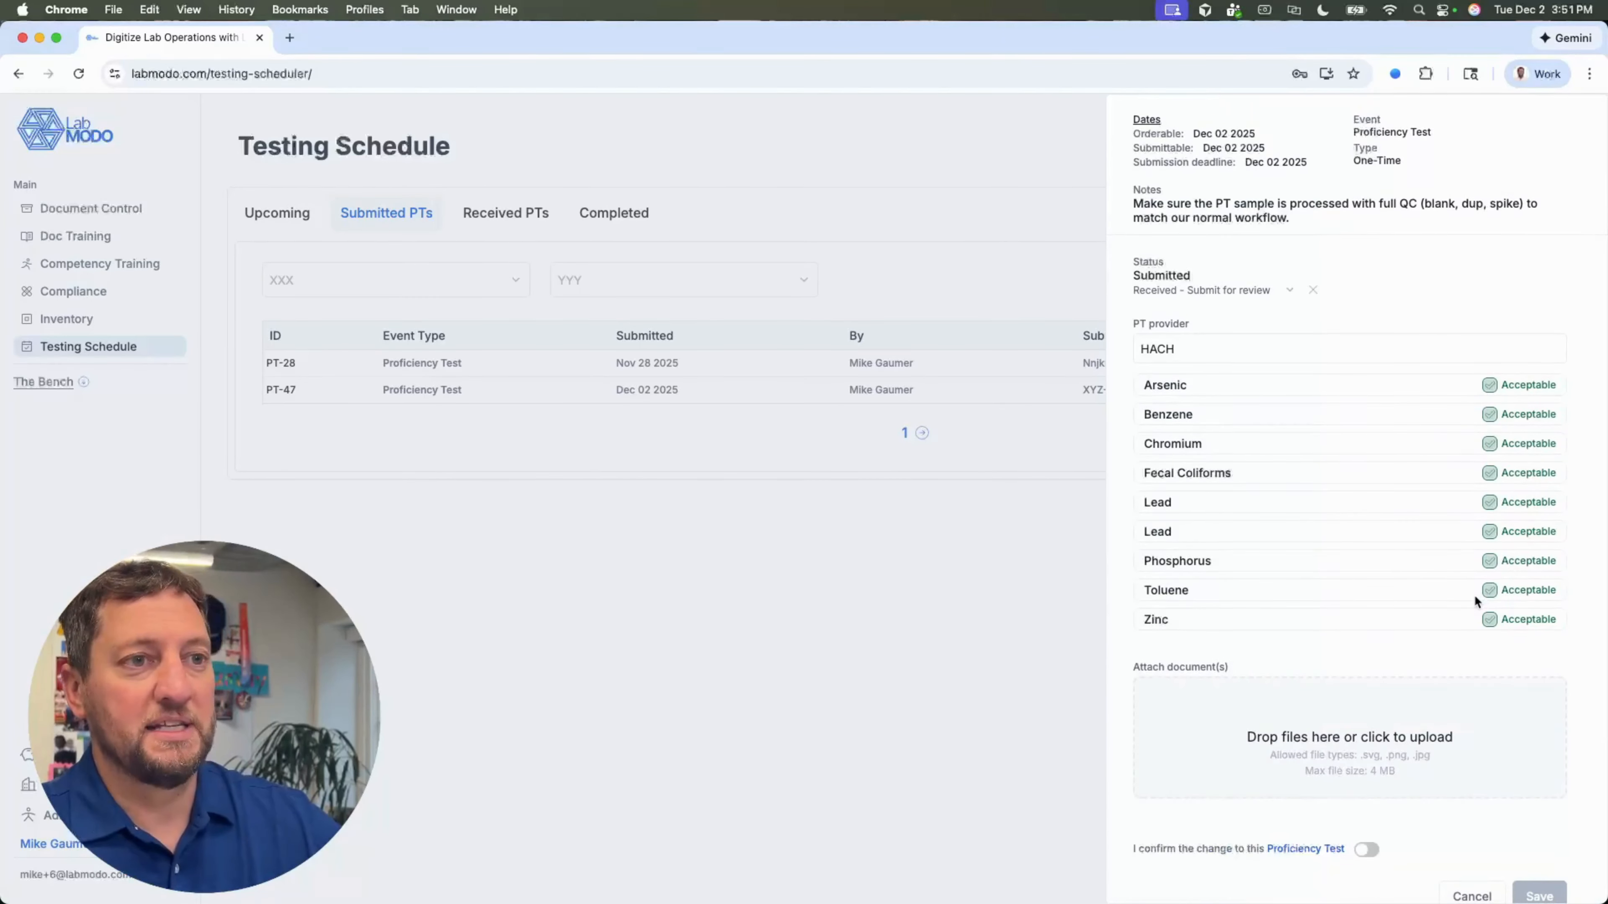
pyautogui.click(1489, 414)
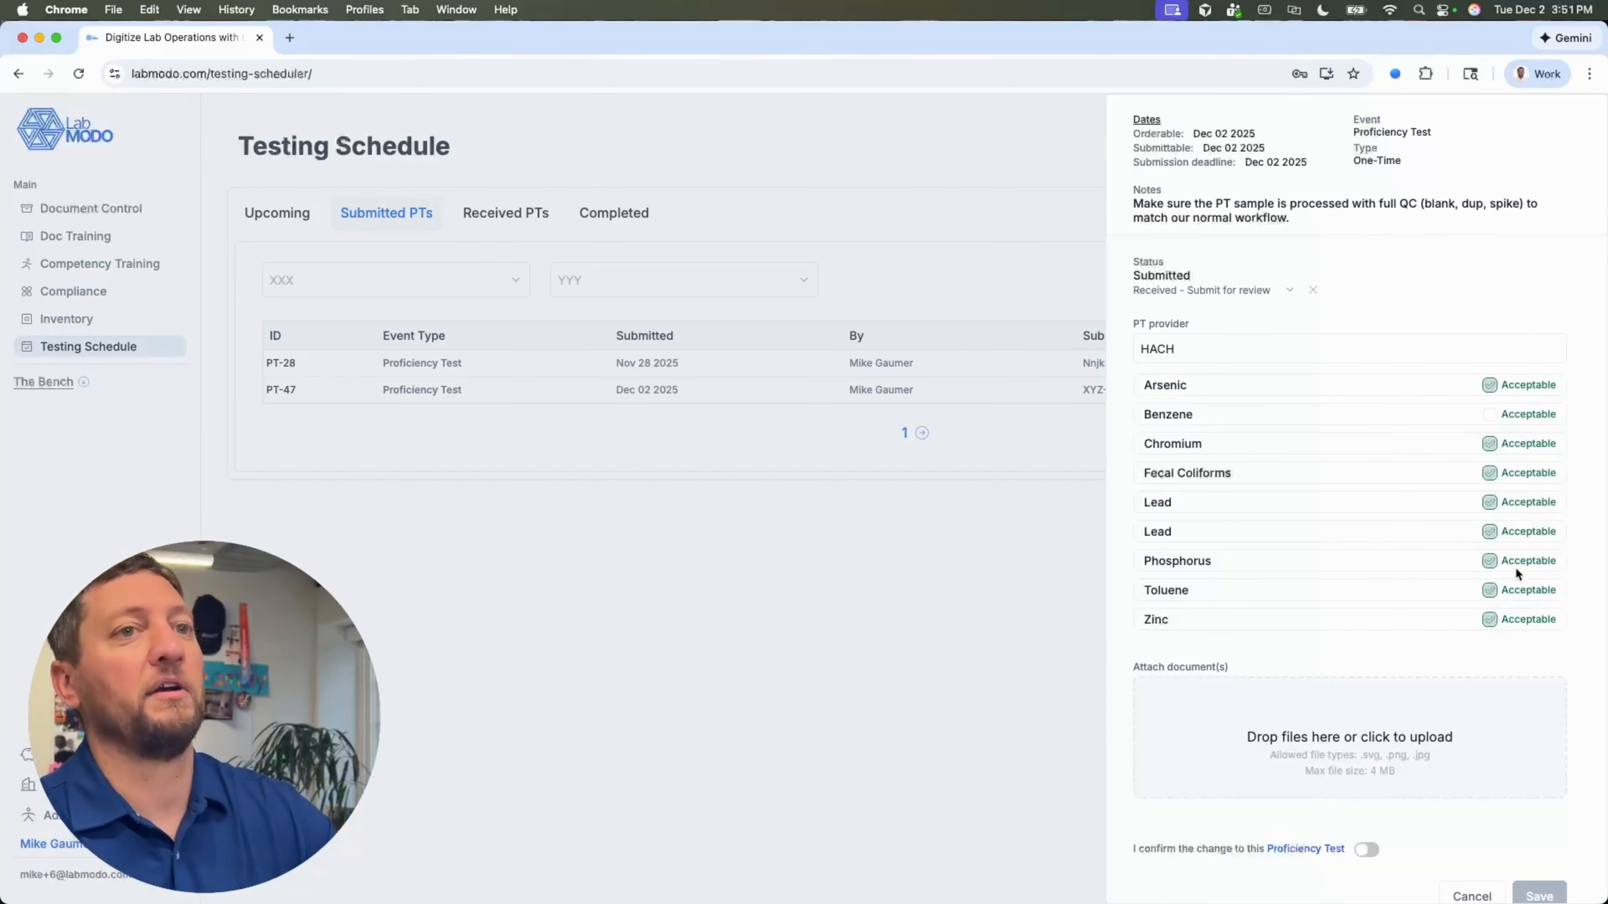
# Attach the résumé PDF from Downloads to PT-47's received results
pyautogui.scroll(-1, 1516, 568)
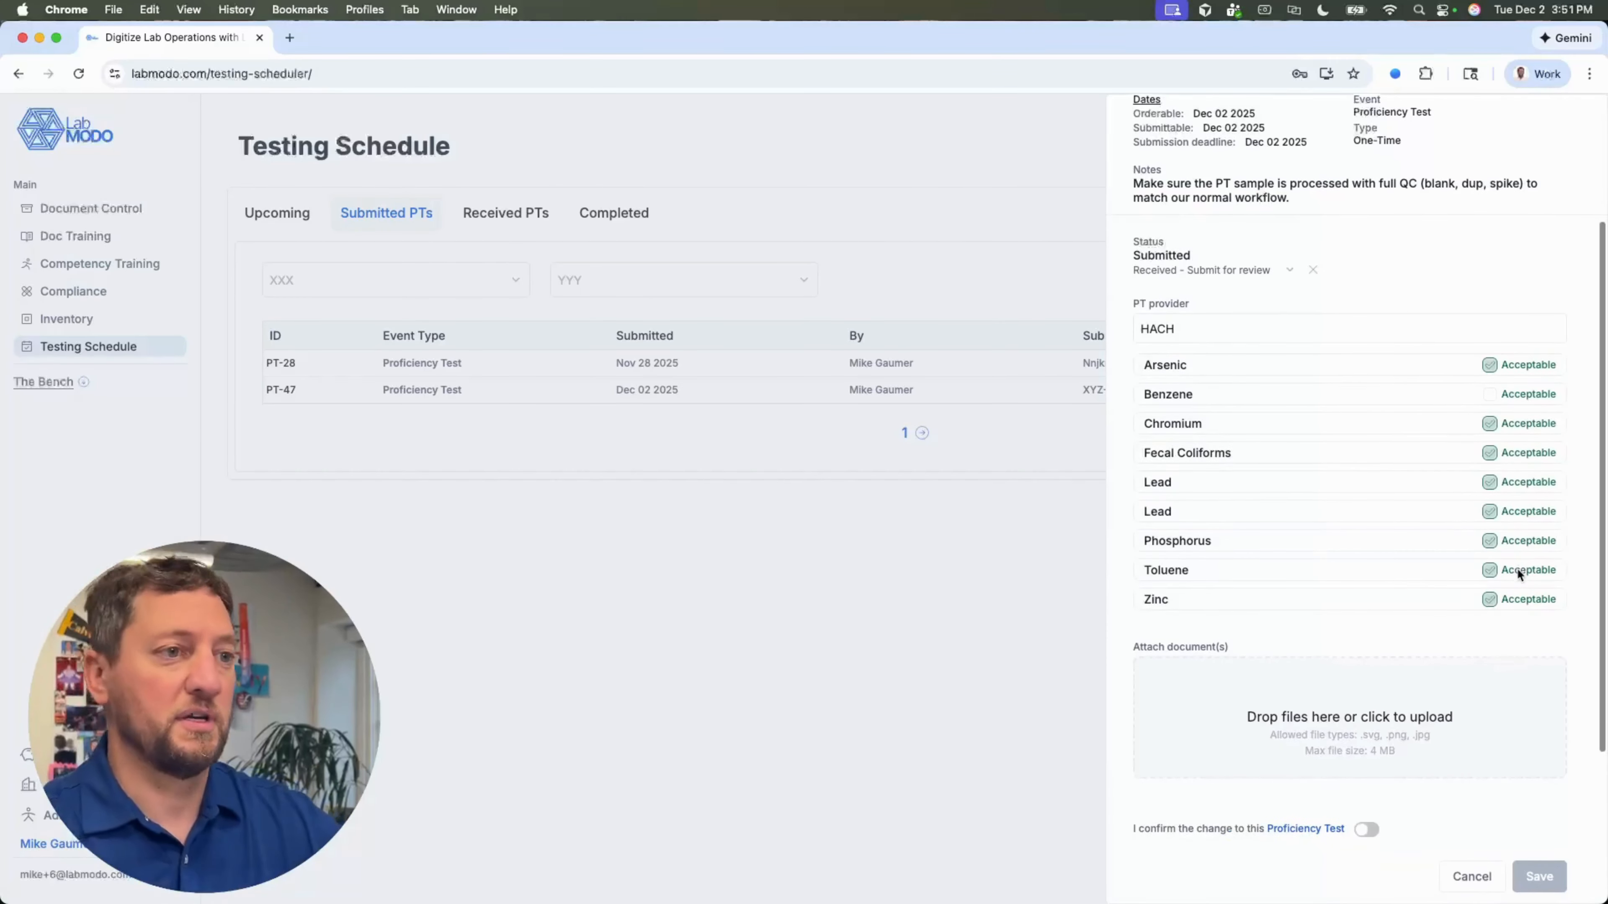
pyautogui.click(1406, 699)
pyautogui.scroll(-15, 782, 511)
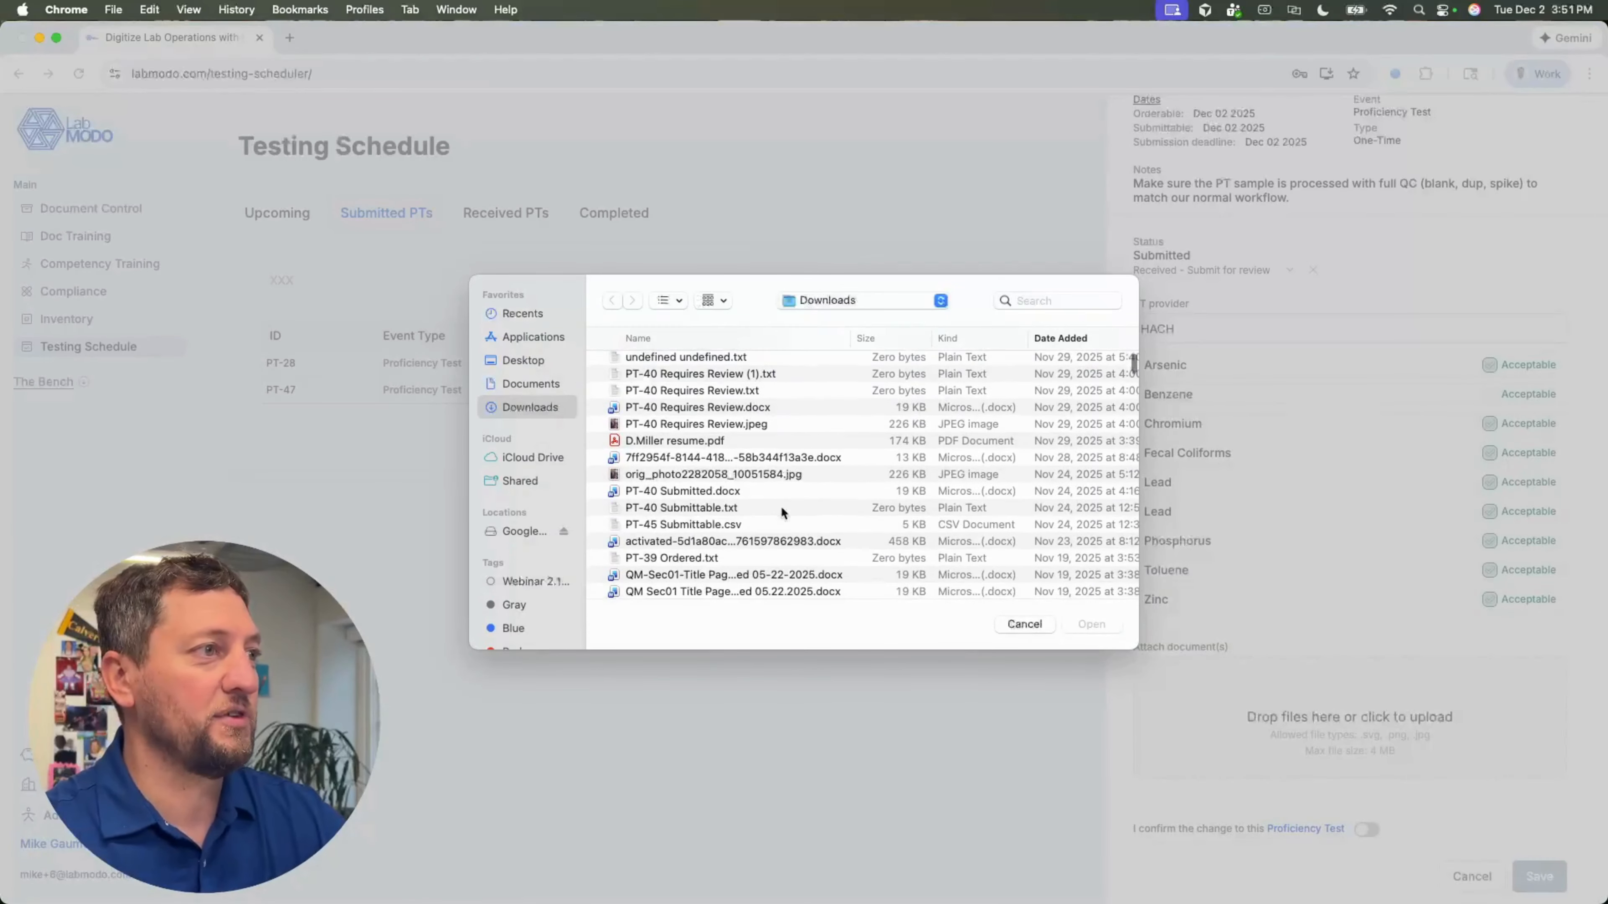
pyautogui.scroll(5, 780, 505)
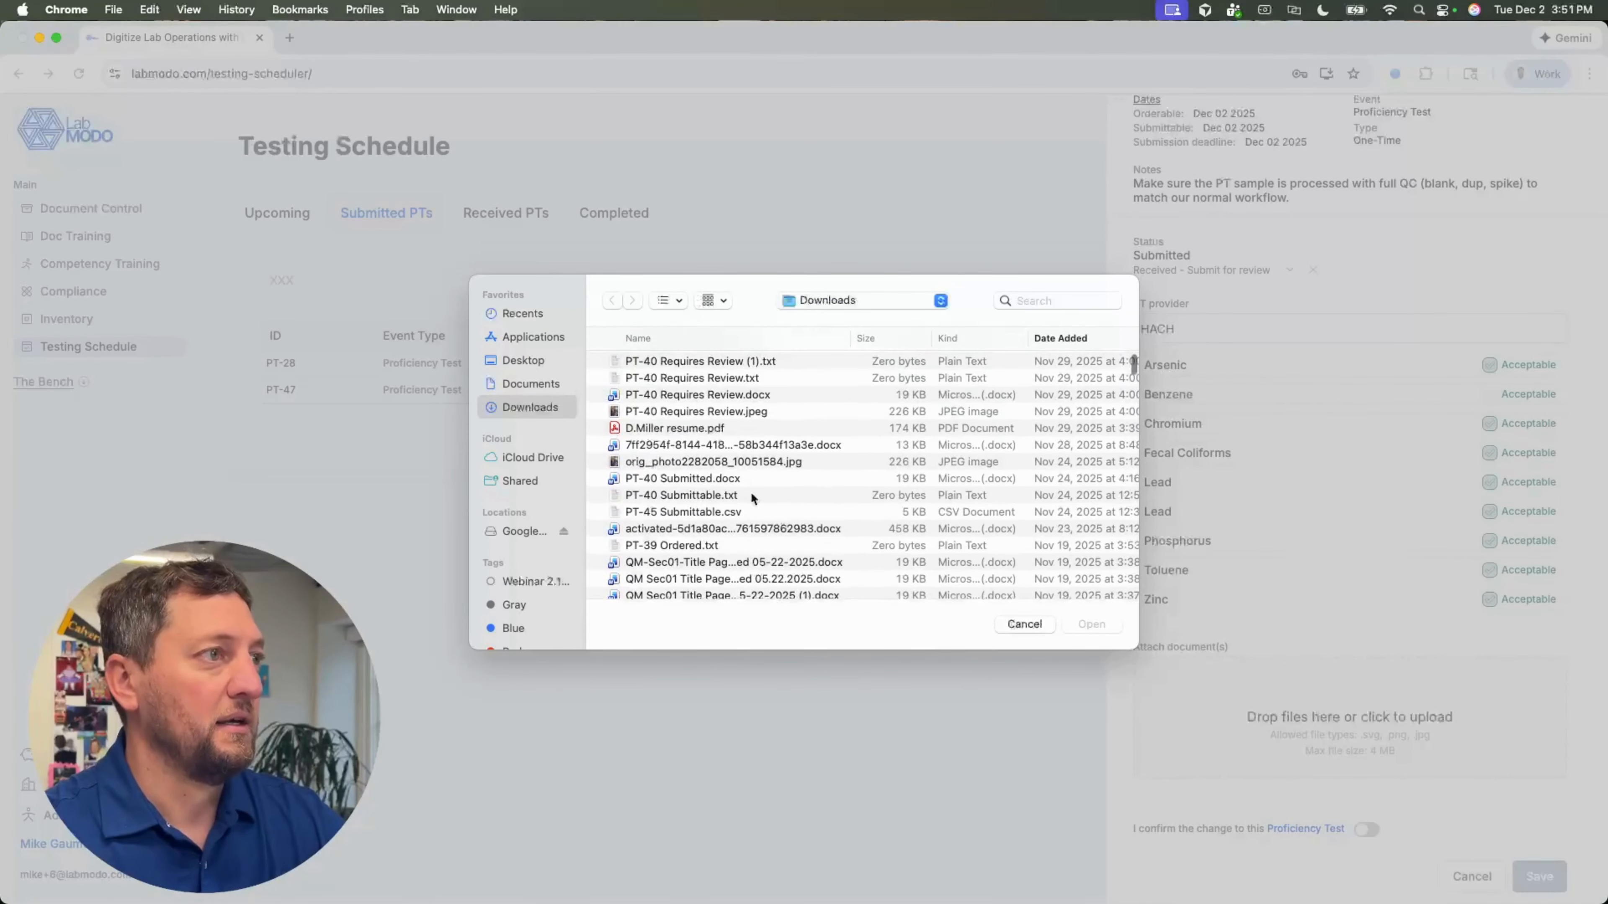
pyautogui.click(685, 428)
pyautogui.click(1082, 624)
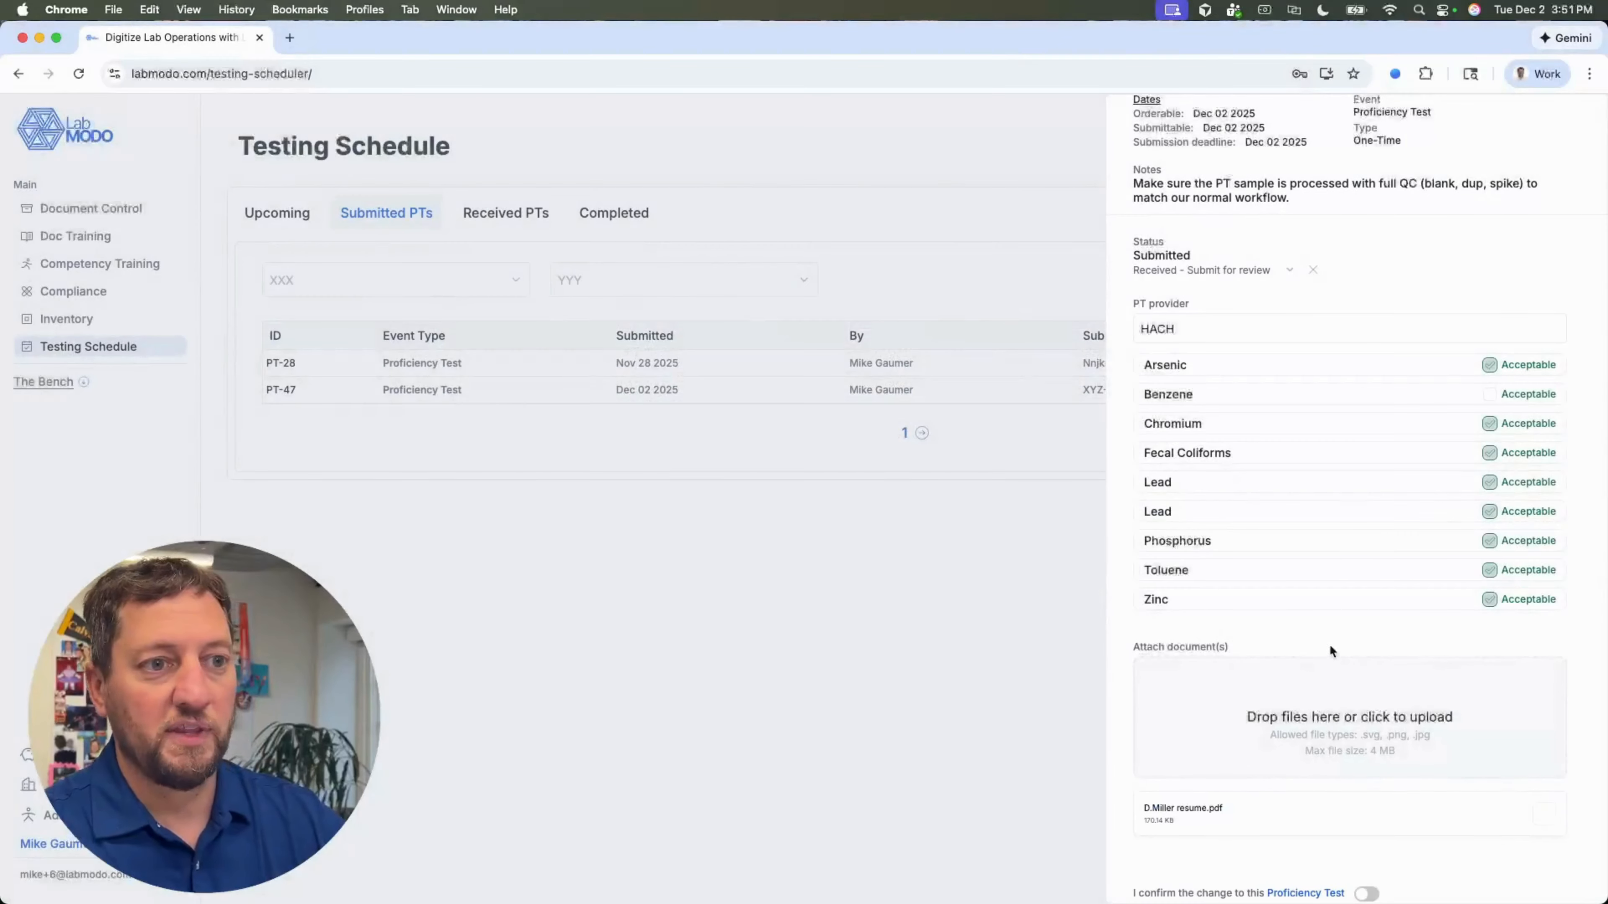
pyautogui.scroll(-3, 1354, 623)
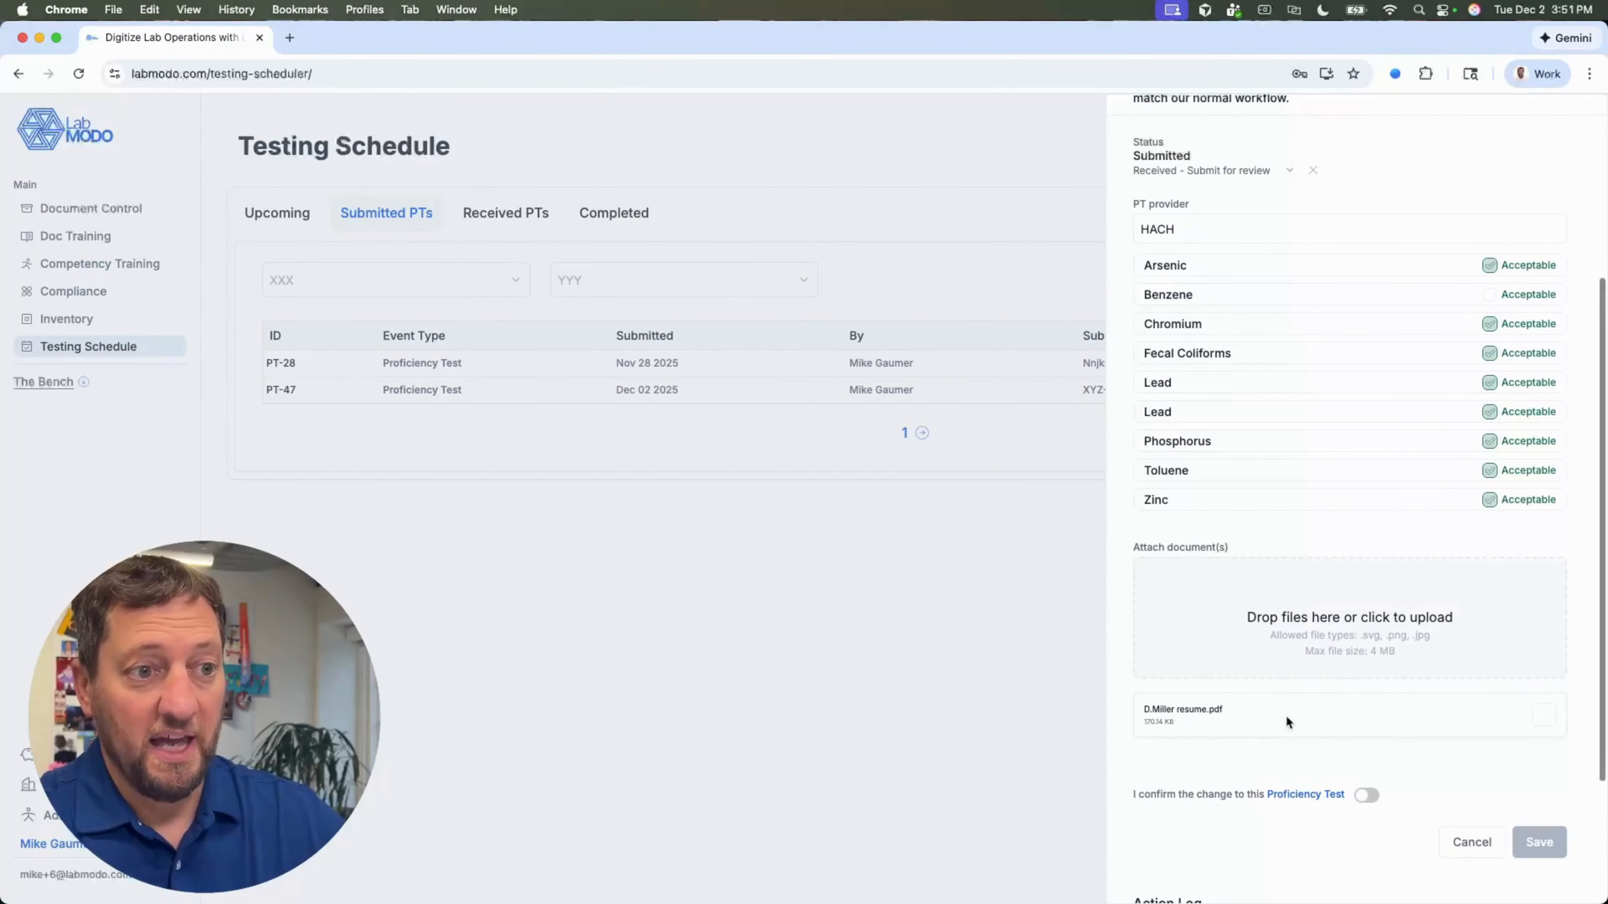
# Confirm the change to PT-47 and save its received results for review
pyautogui.scroll(-1, 1285, 715)
pyautogui.click(1368, 764)
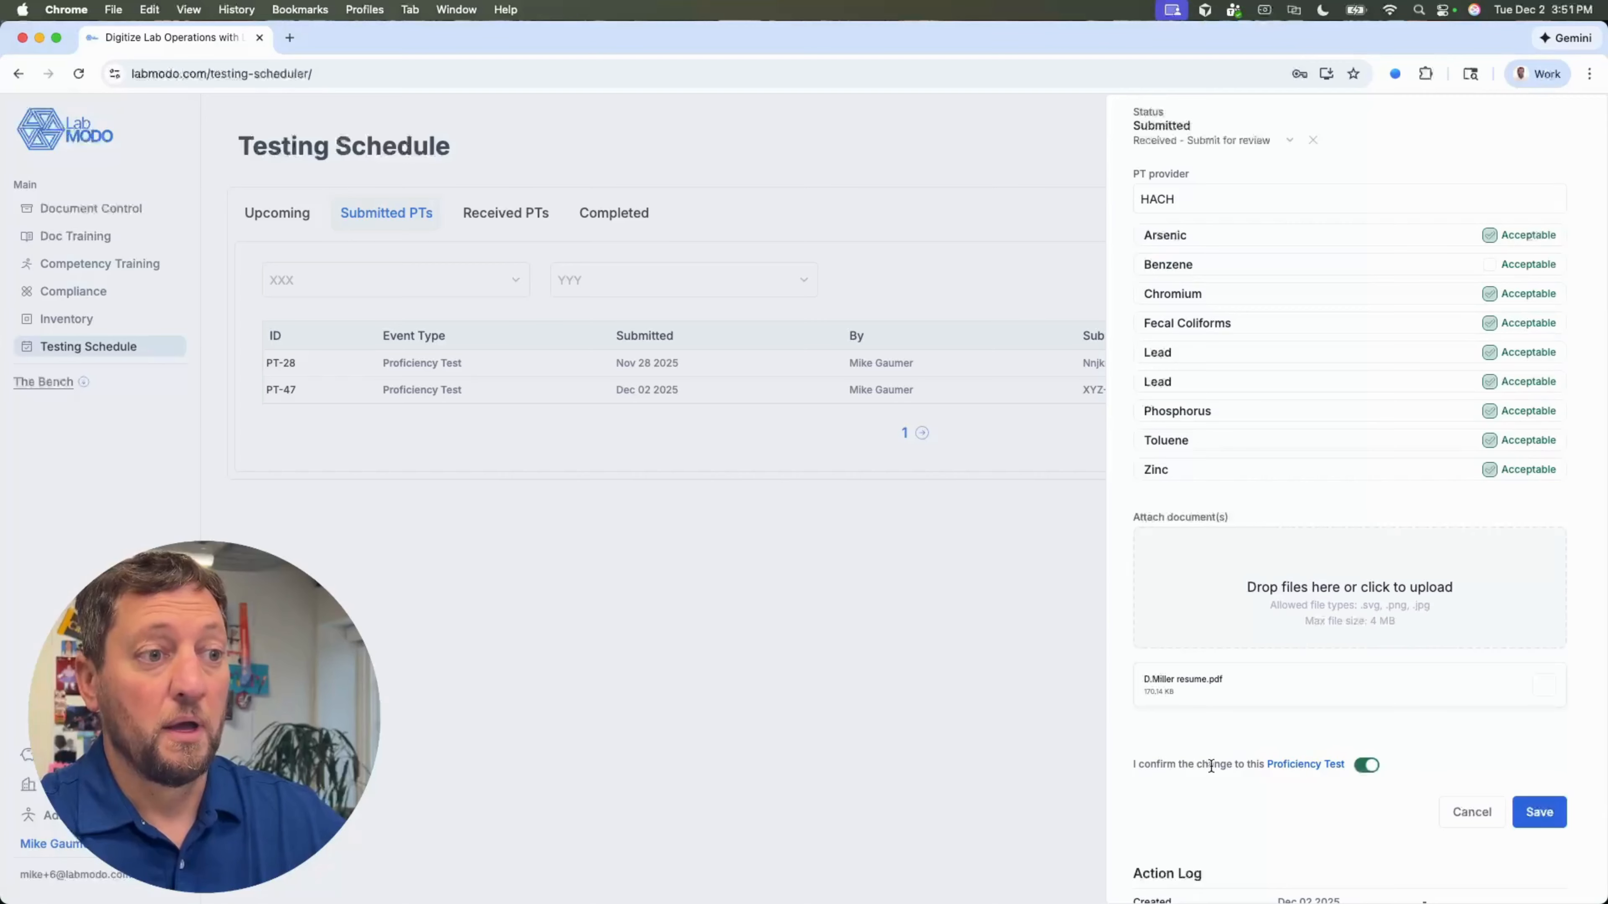
pyautogui.scroll(2, 1422, 728)
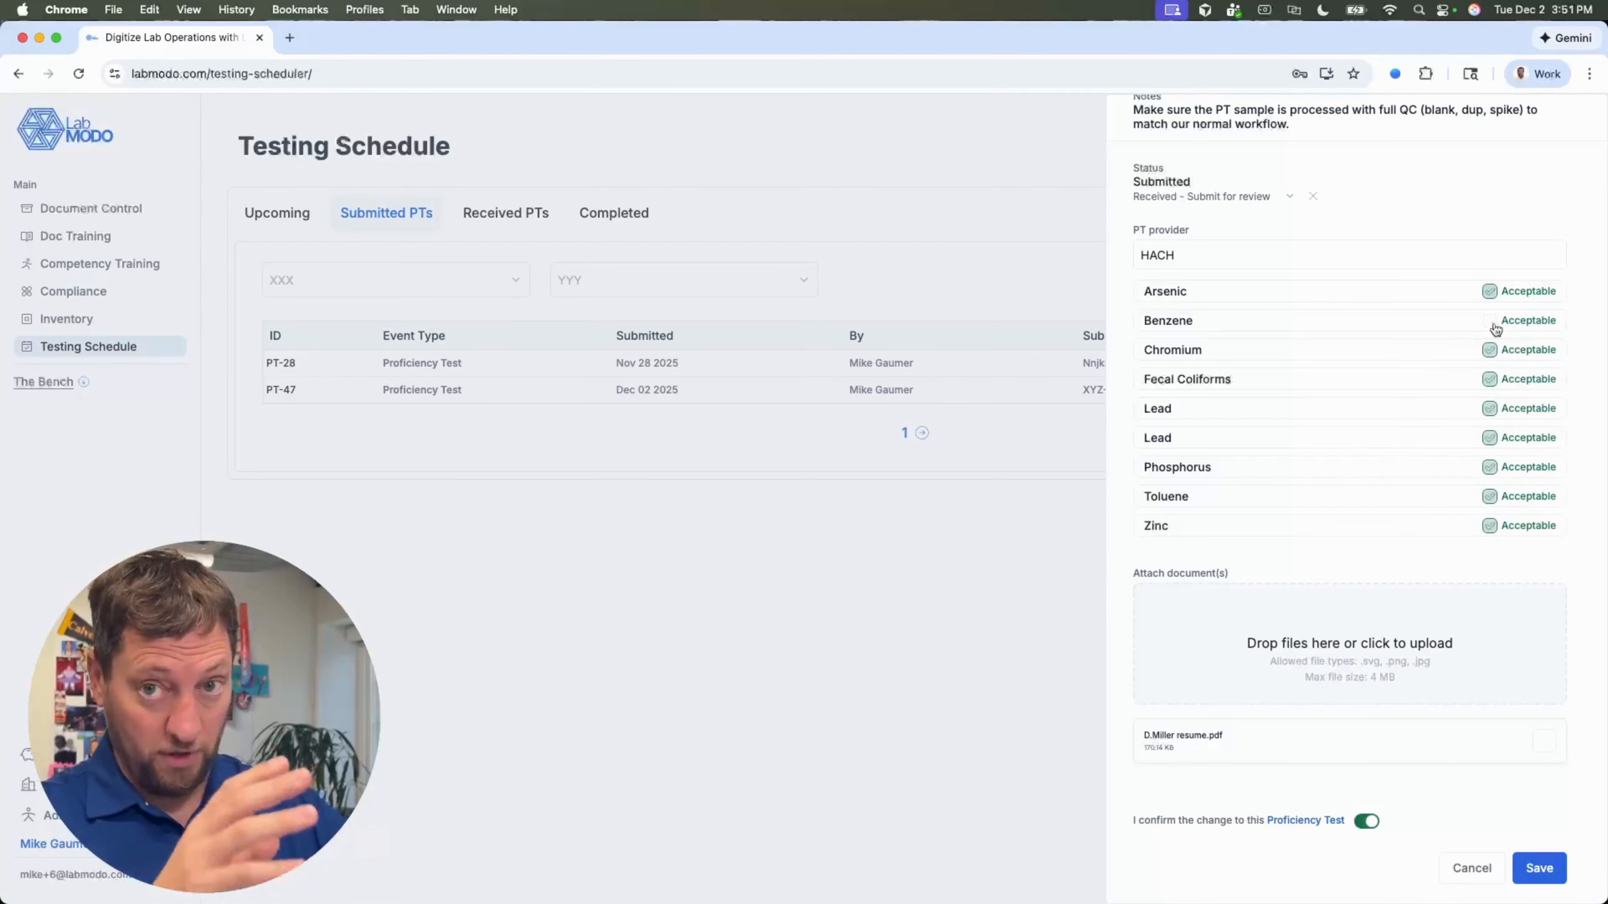
pyautogui.scroll(-4, 1457, 513)
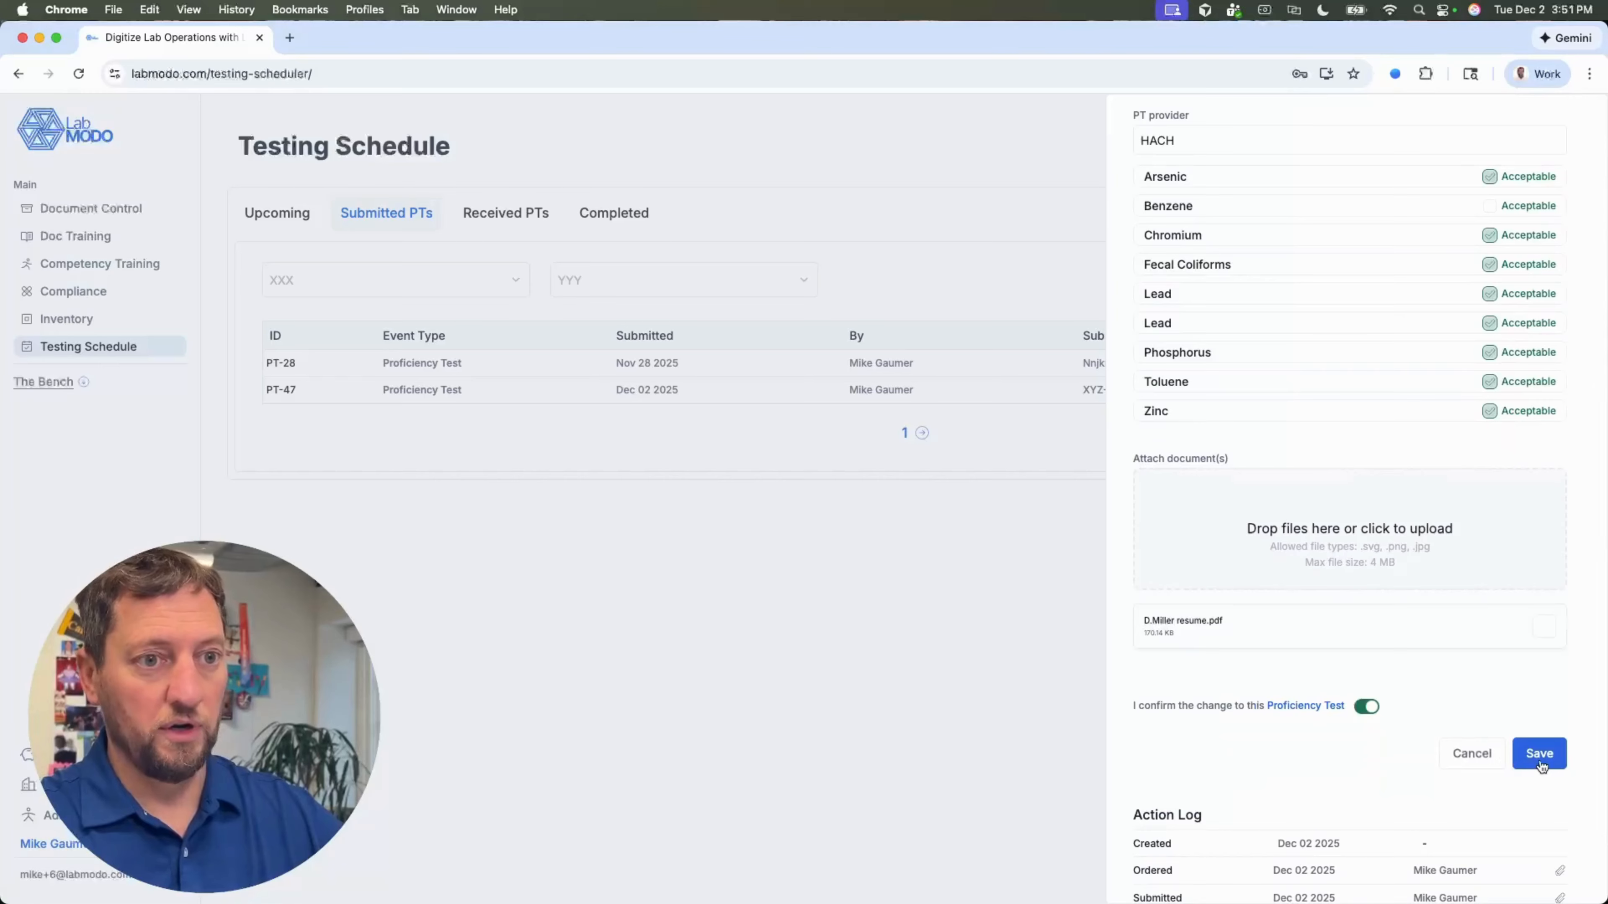
pyautogui.scroll(-3, 1530, 785)
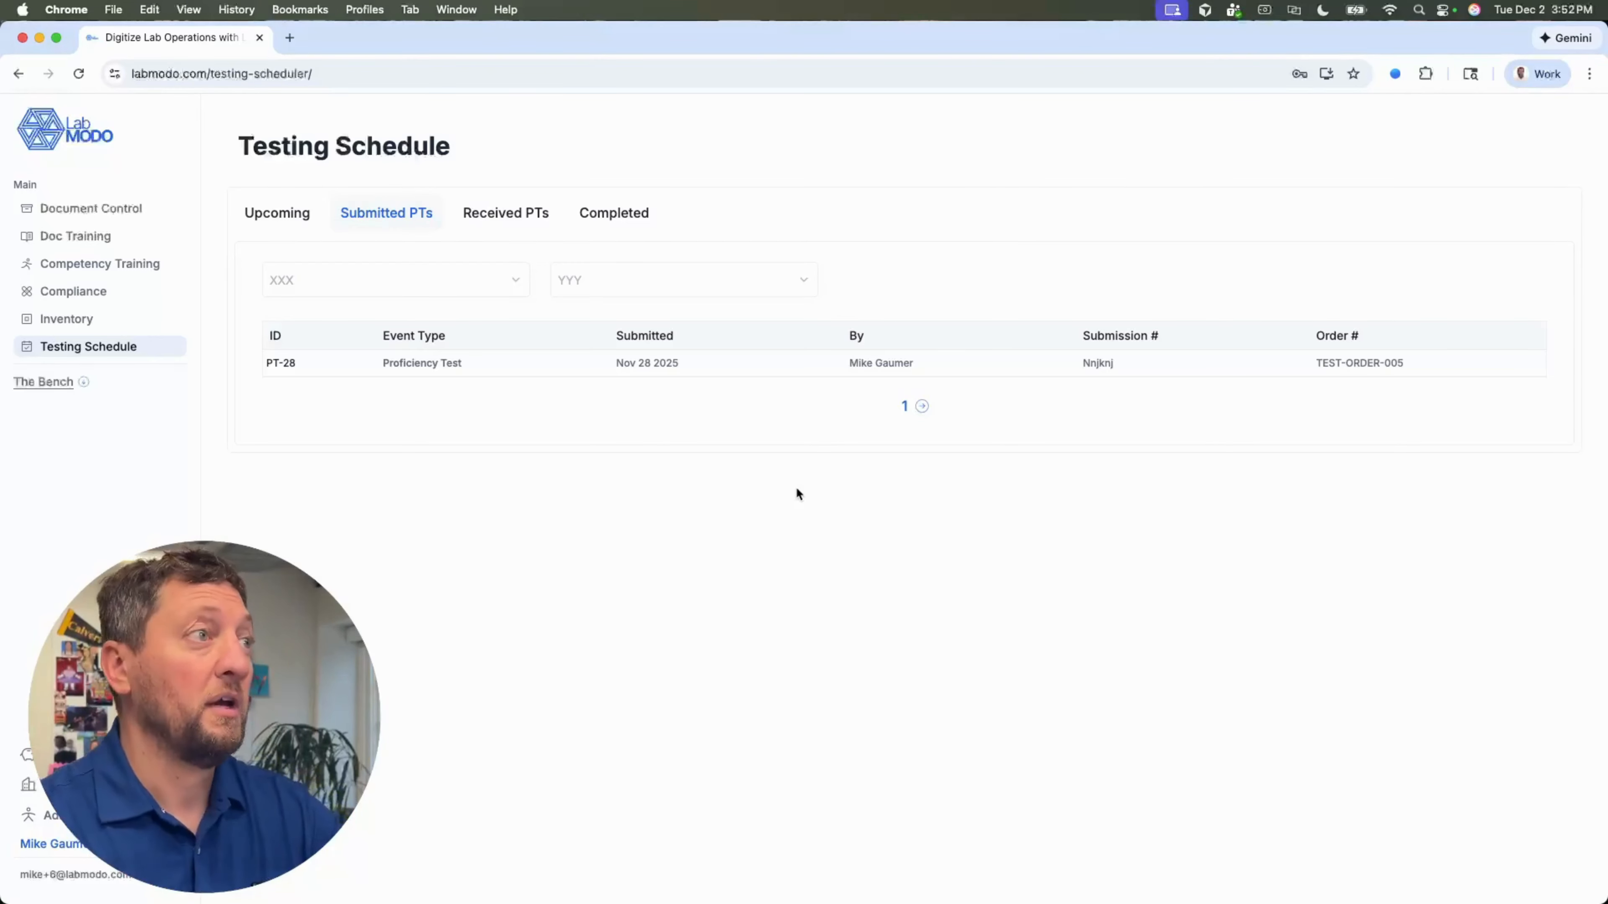
# Open PT-47 among the received PTs and choose Complete as its new status
pyautogui.click(511, 222)
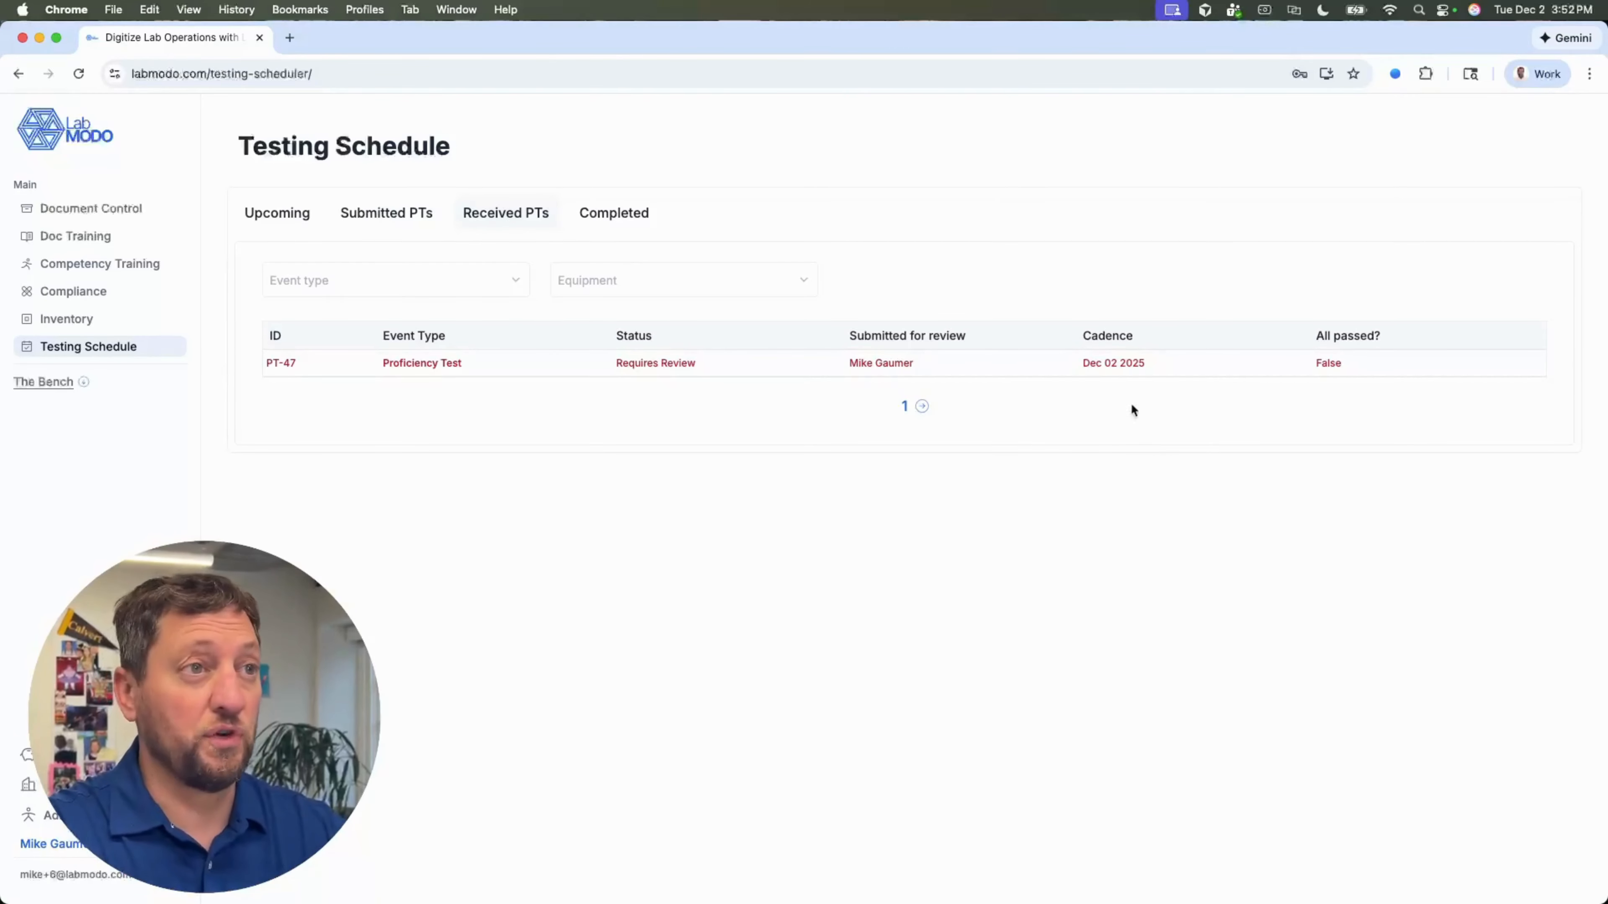
pyautogui.click(1123, 368)
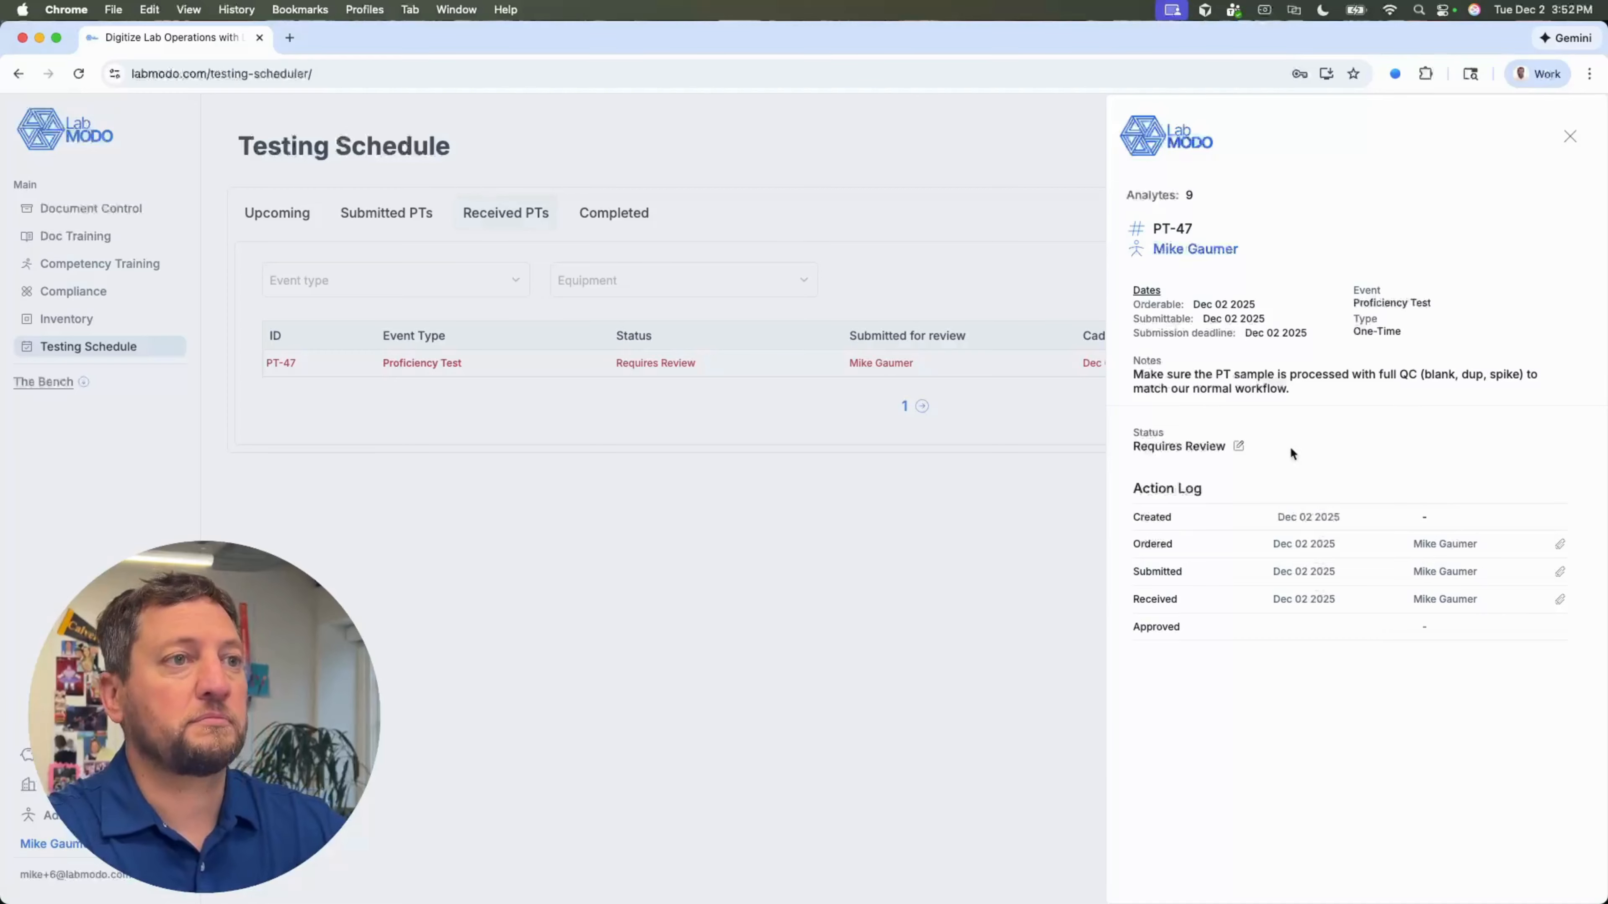
pyautogui.click(1240, 447)
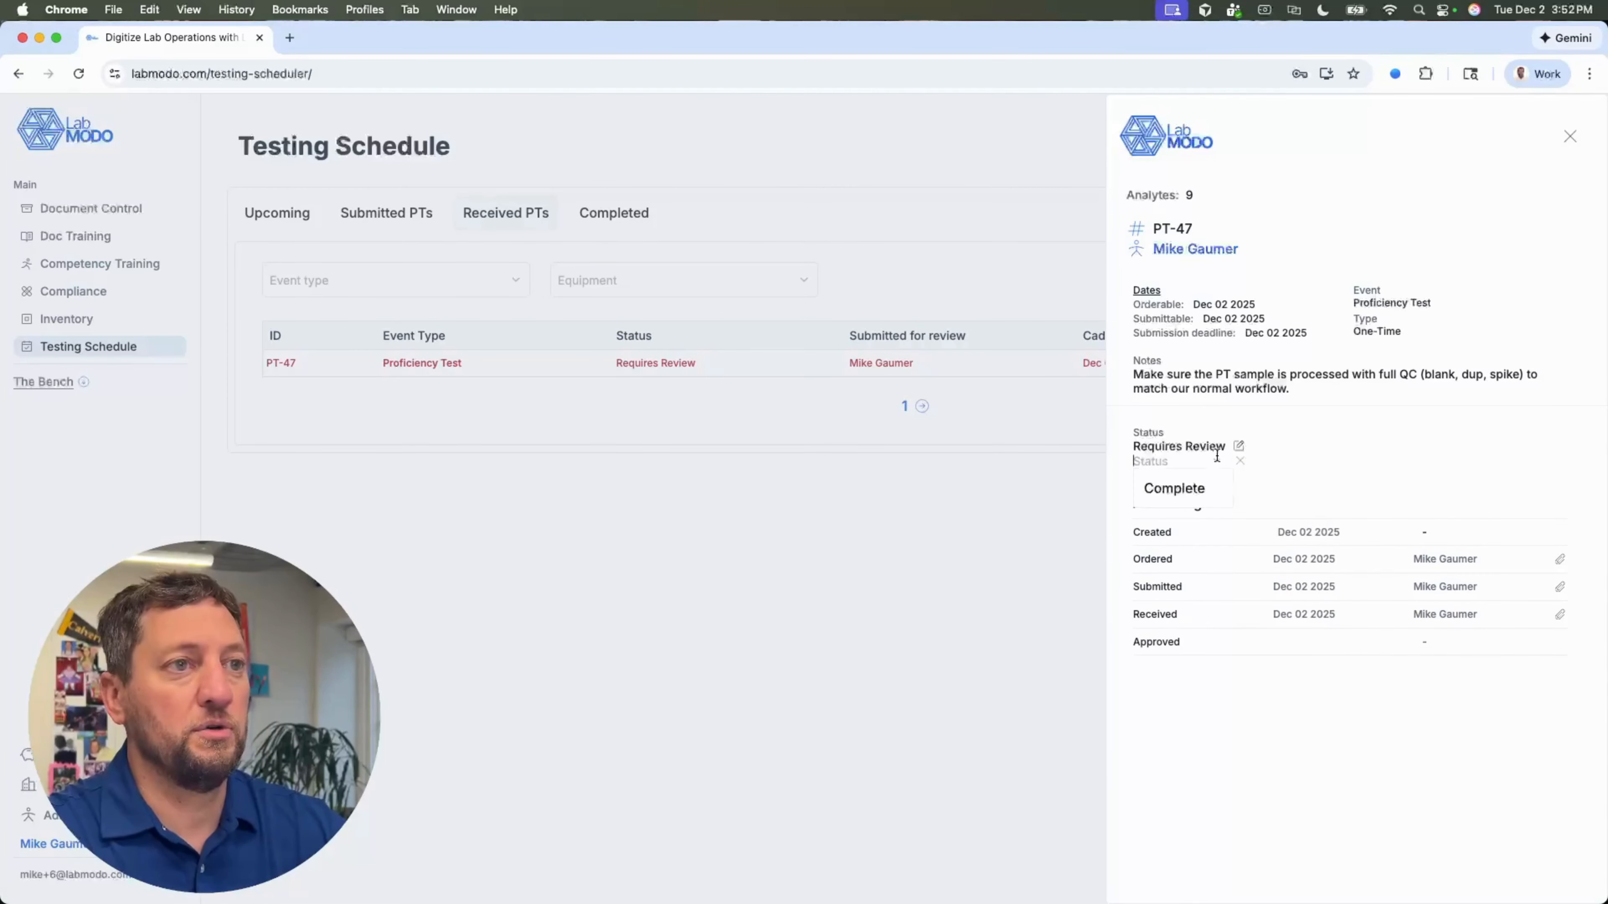
pyautogui.click(1179, 489)
# Review PT-47's analyte results and action log, then confirm the change and save the completion
pyautogui.scroll(-5, 1376, 537)
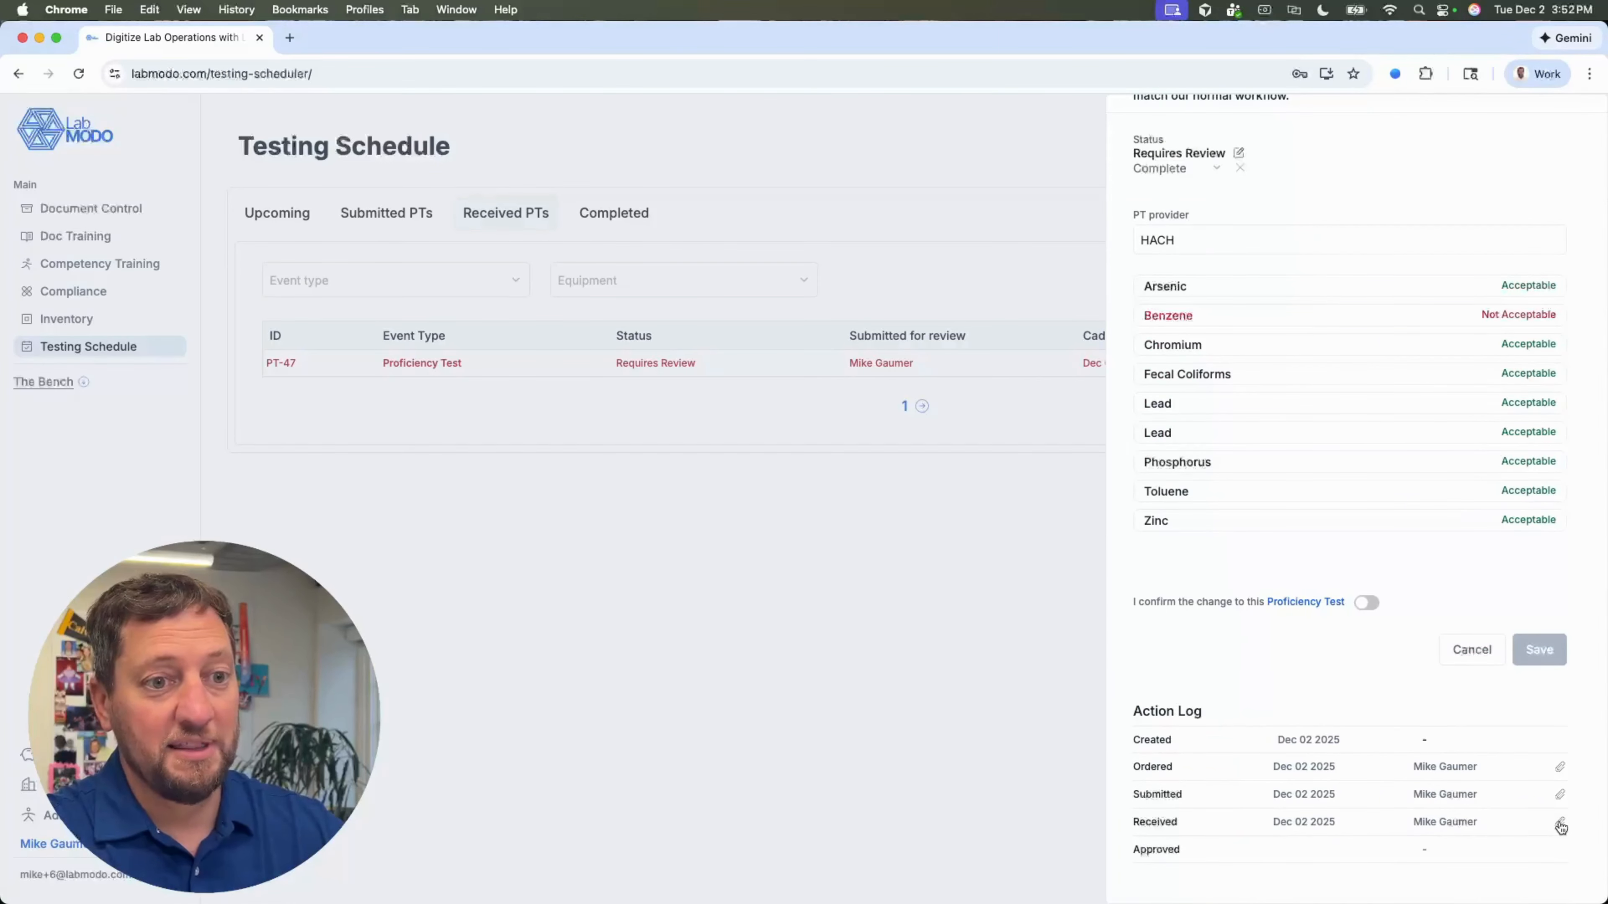
pyautogui.scroll(2, 1307, 586)
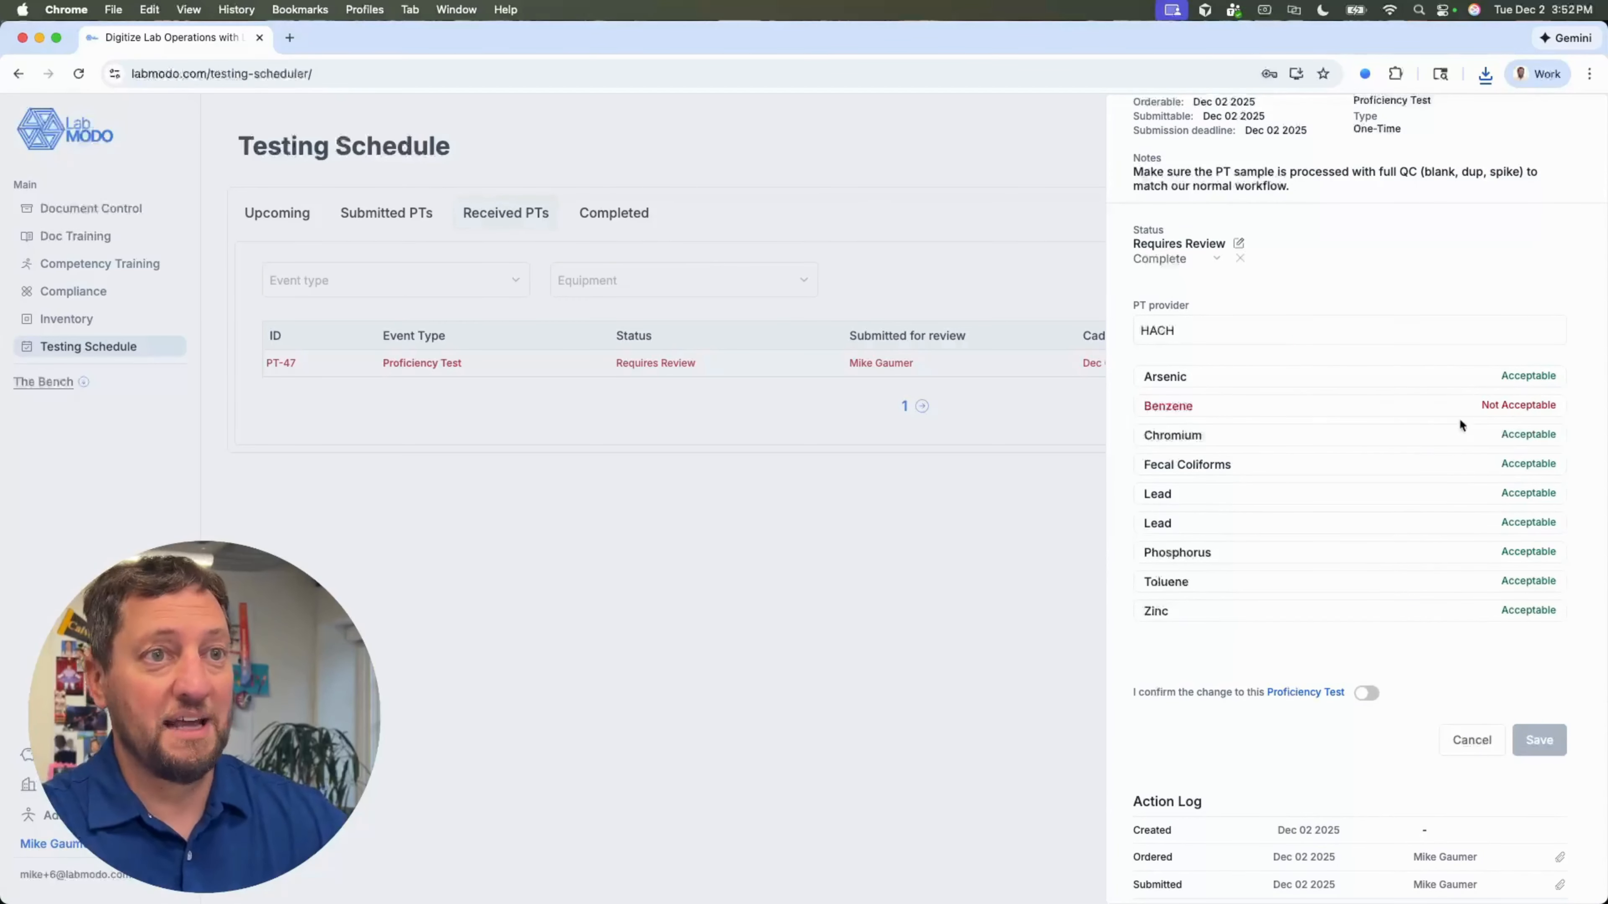
pyautogui.click(1367, 694)
pyautogui.scroll(-1, 1450, 671)
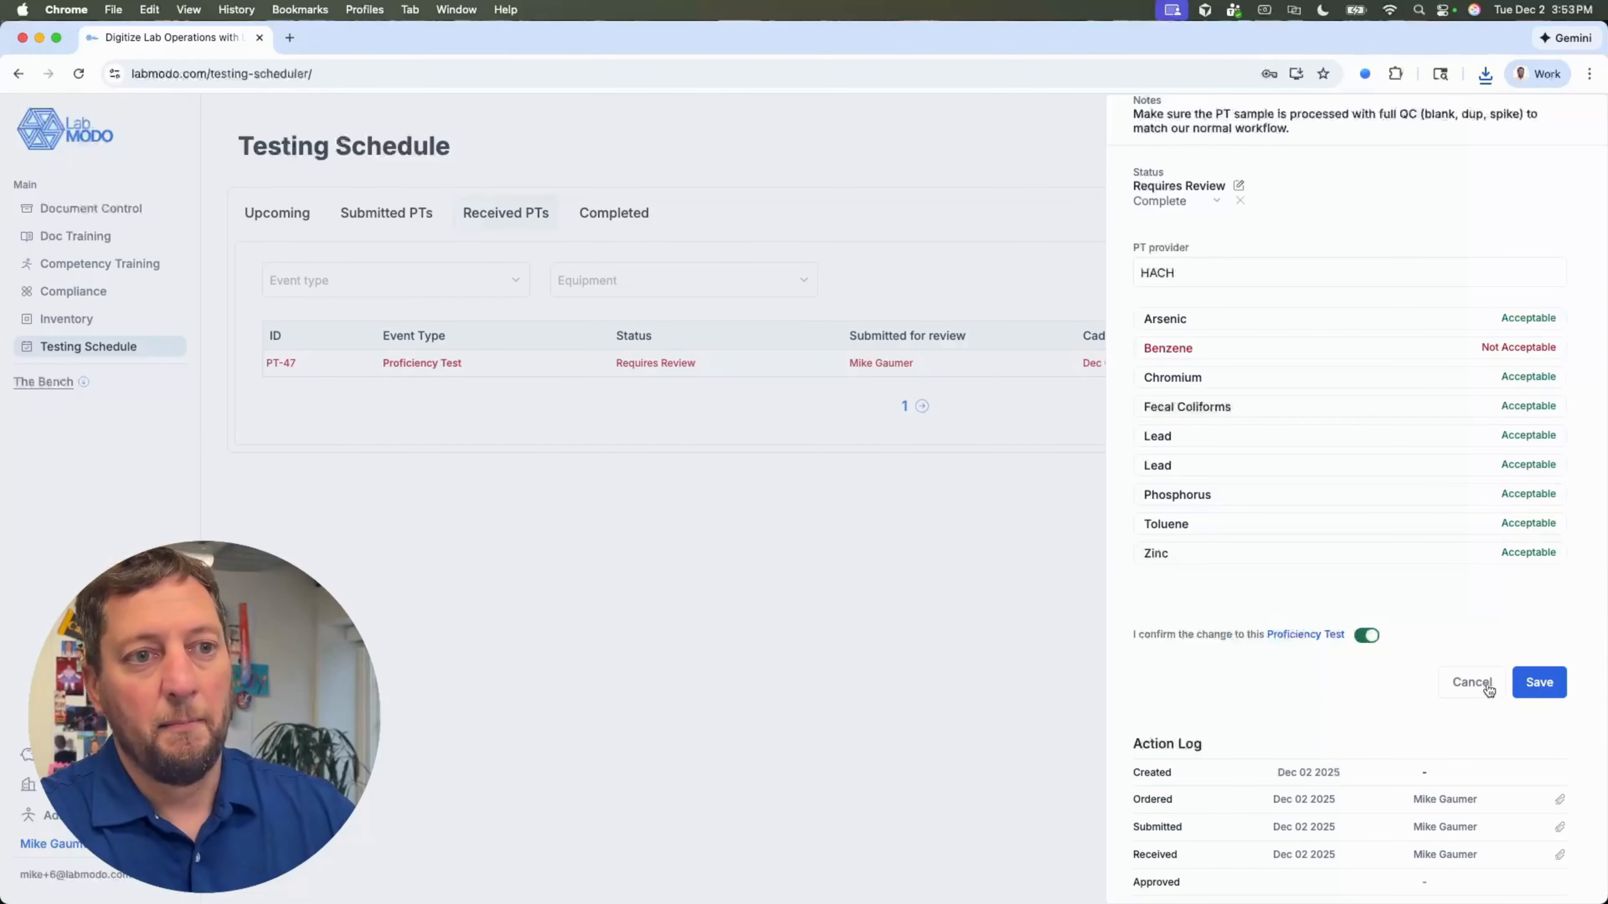
pyautogui.click(1538, 682)
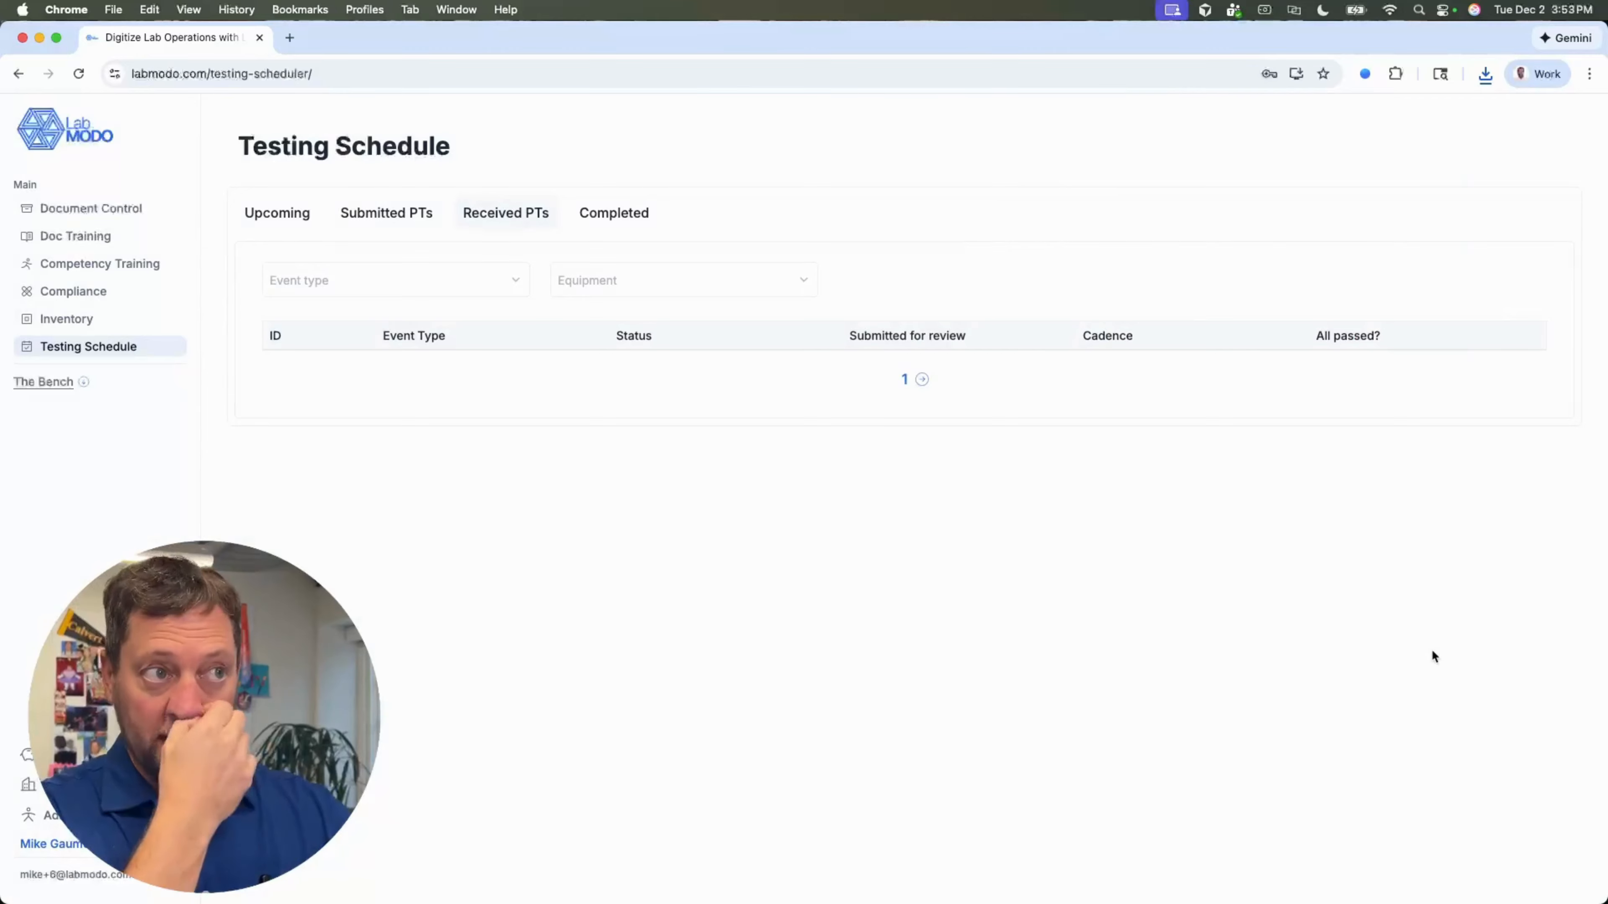
# Look through the completed testing events for PT-47
pyautogui.click(614, 216)
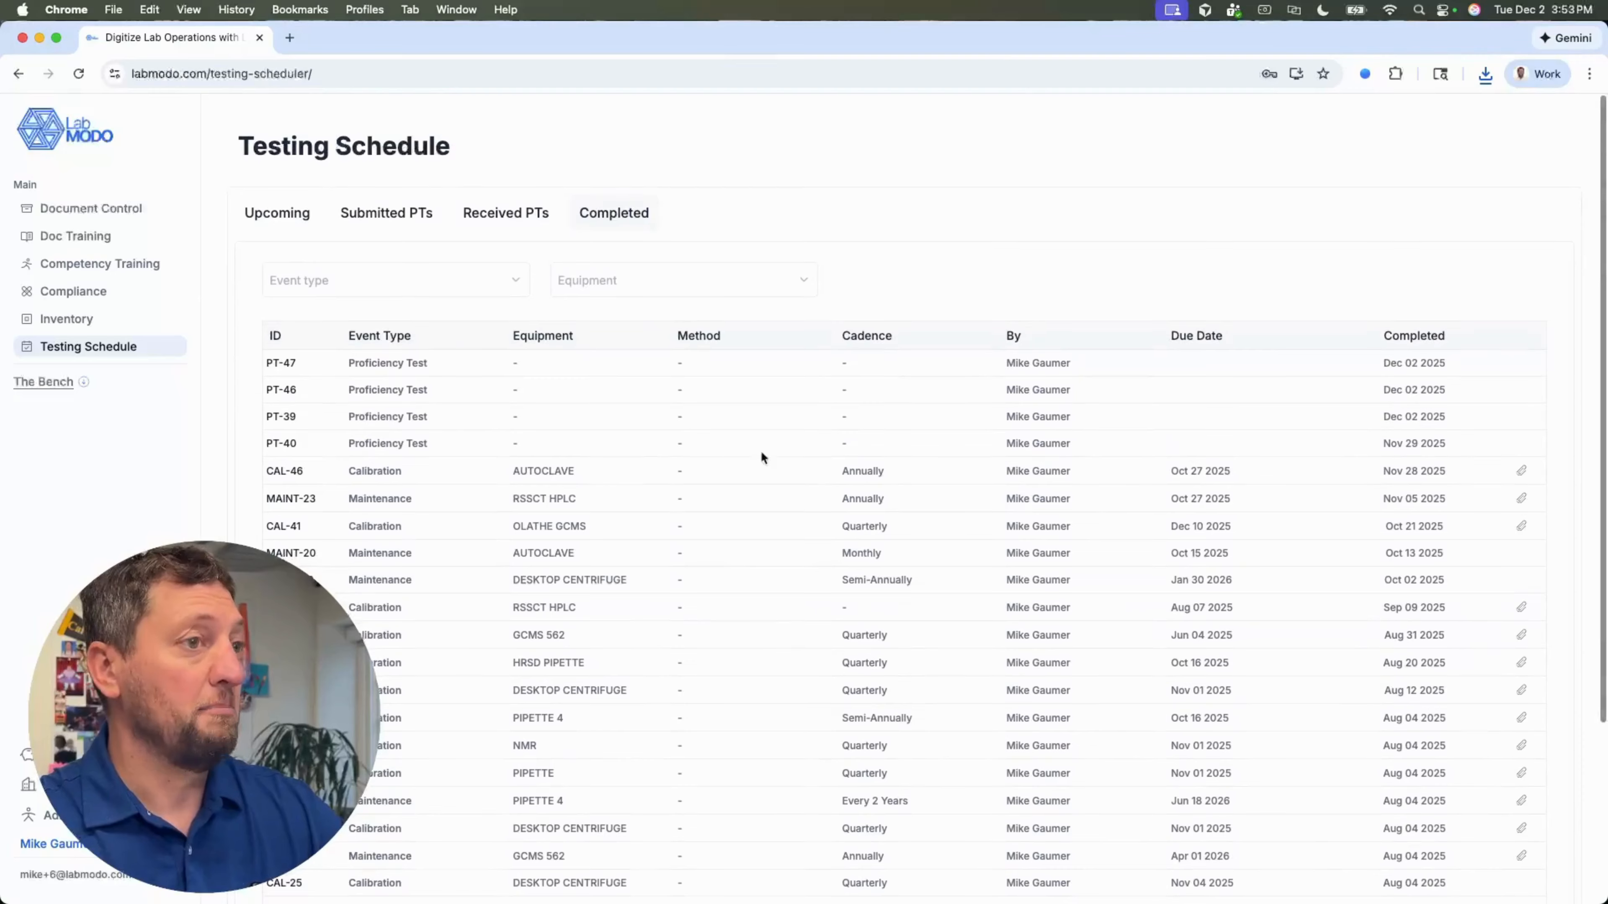
pyautogui.scroll(-2, 873, 578)
pyautogui.scroll(2, 550, 431)
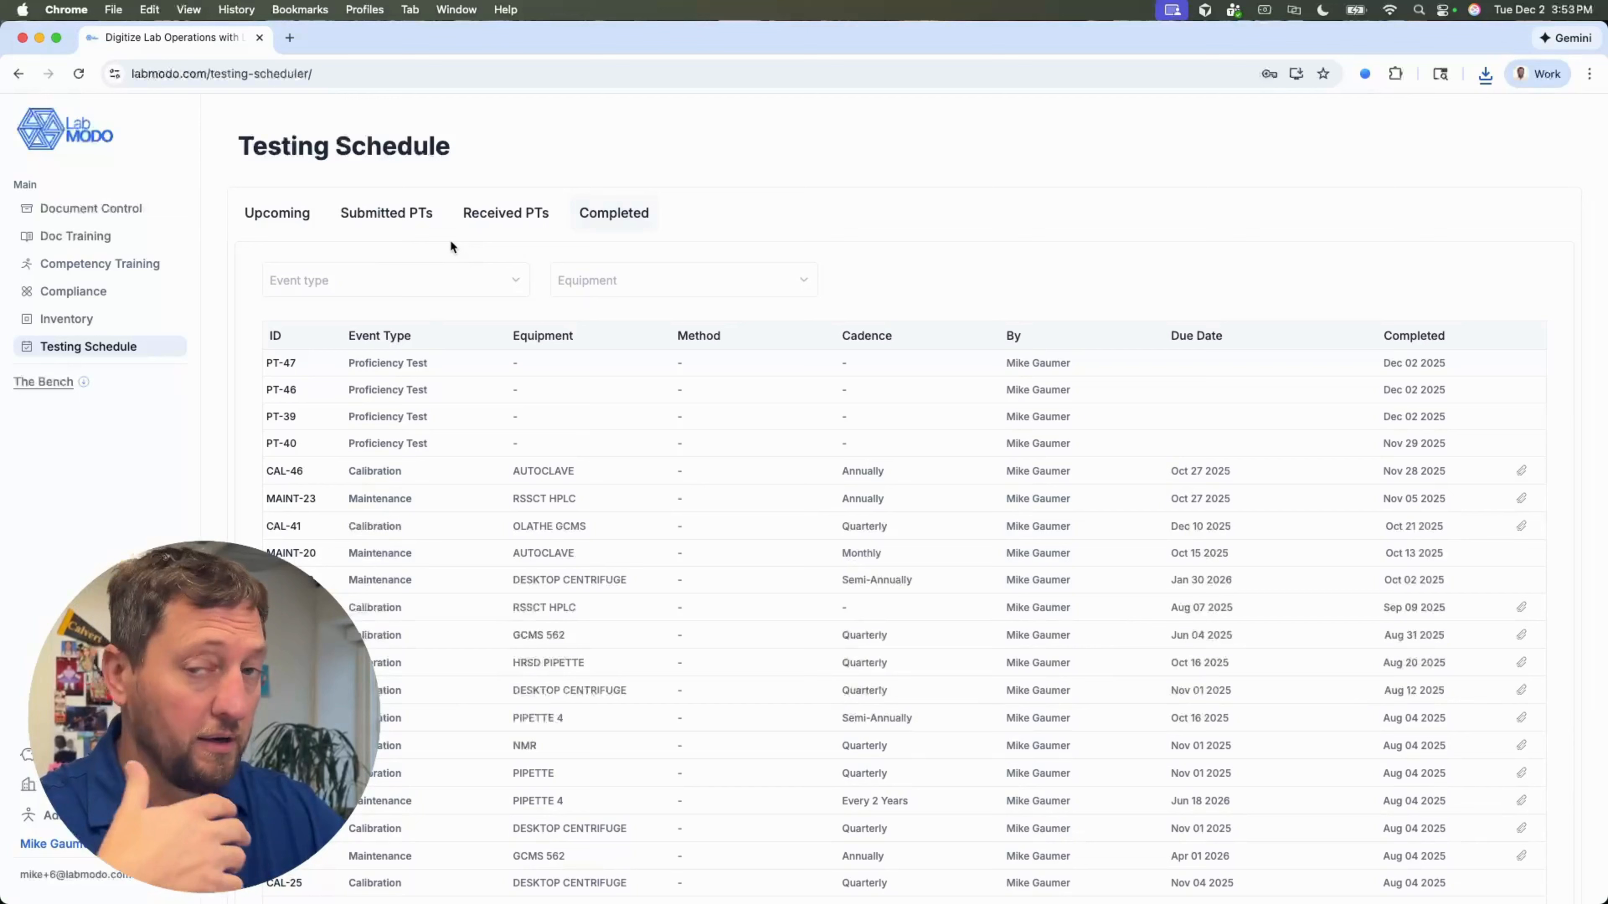
# Open the PT requirements and examine the proficiency test history for Benzene in the Air matrix, method EPA TO-15
pyautogui.click(82, 382)
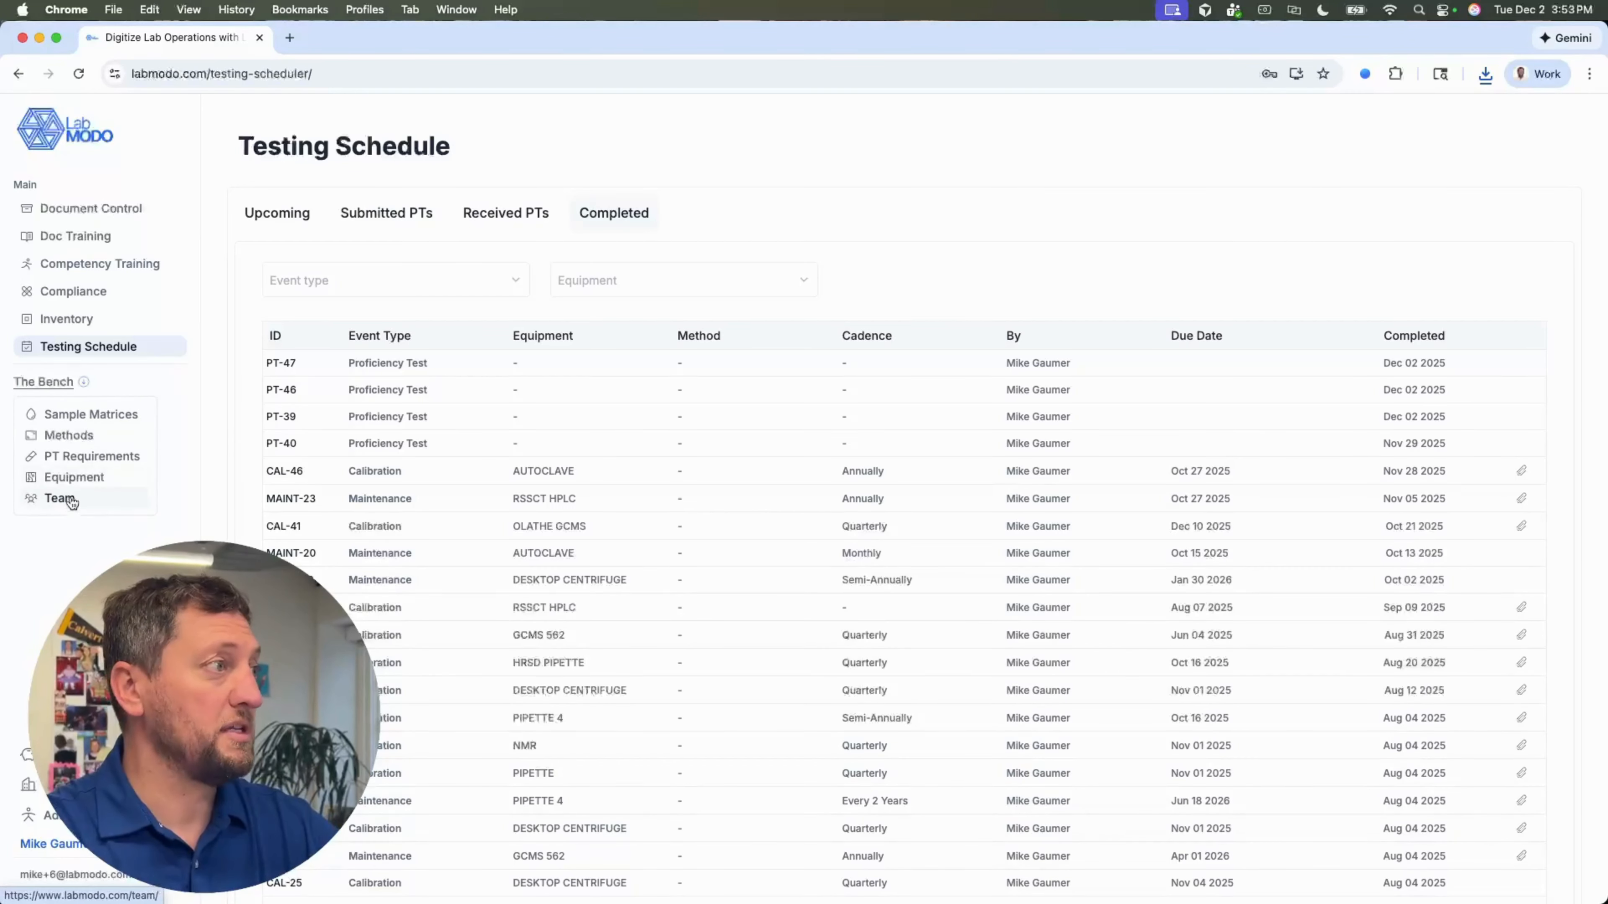
pyautogui.click(77, 465)
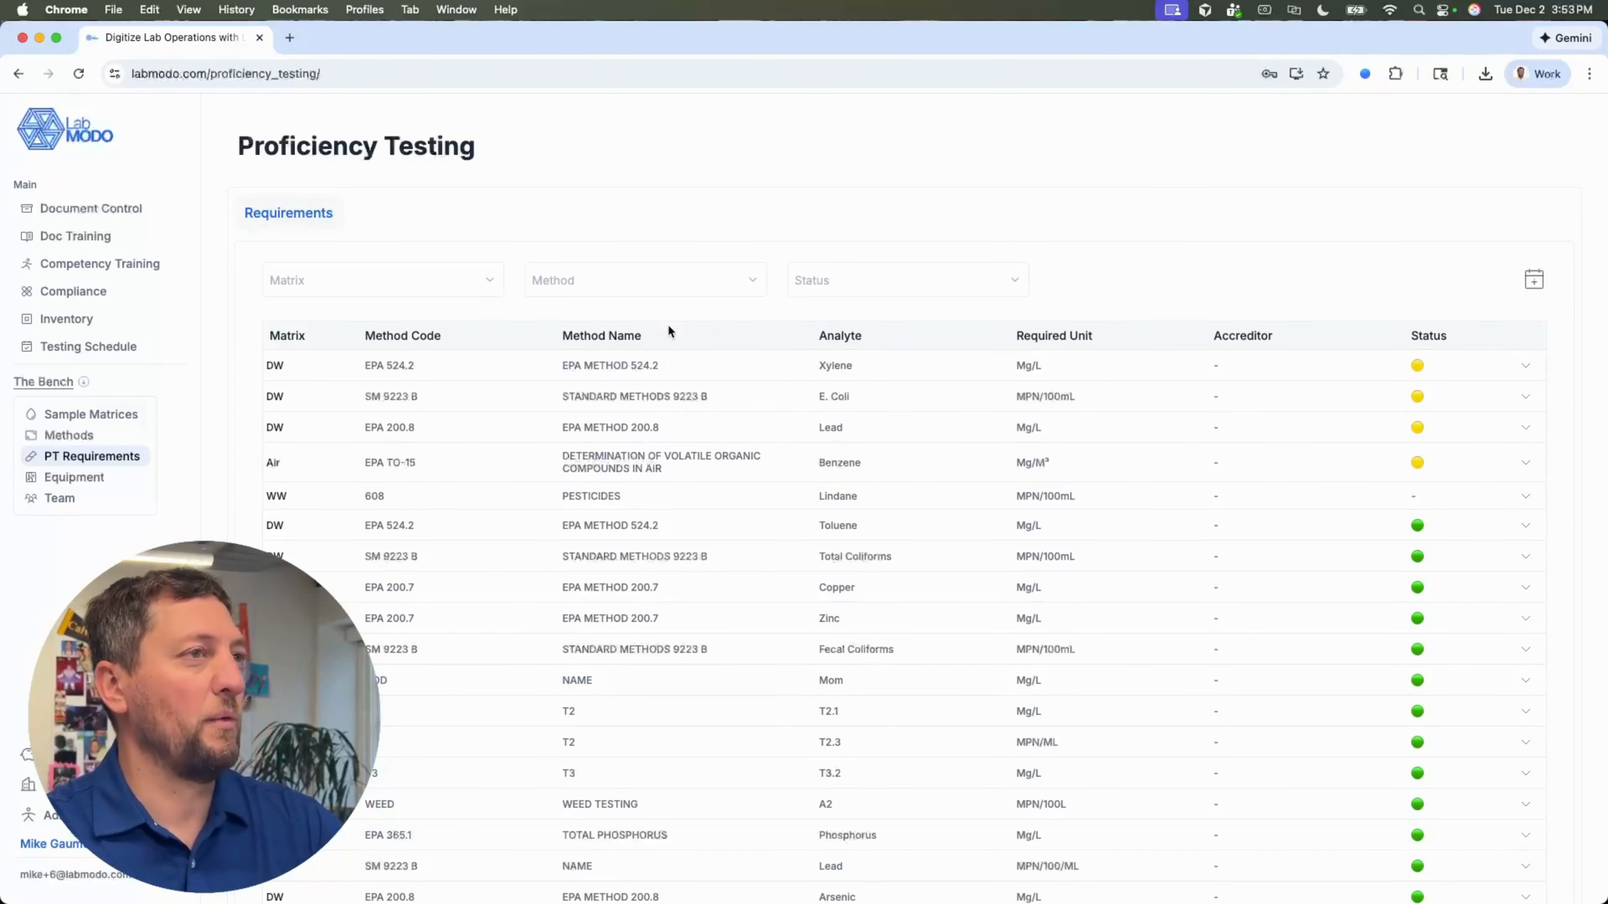
pyautogui.scroll(-1, 1417, 425)
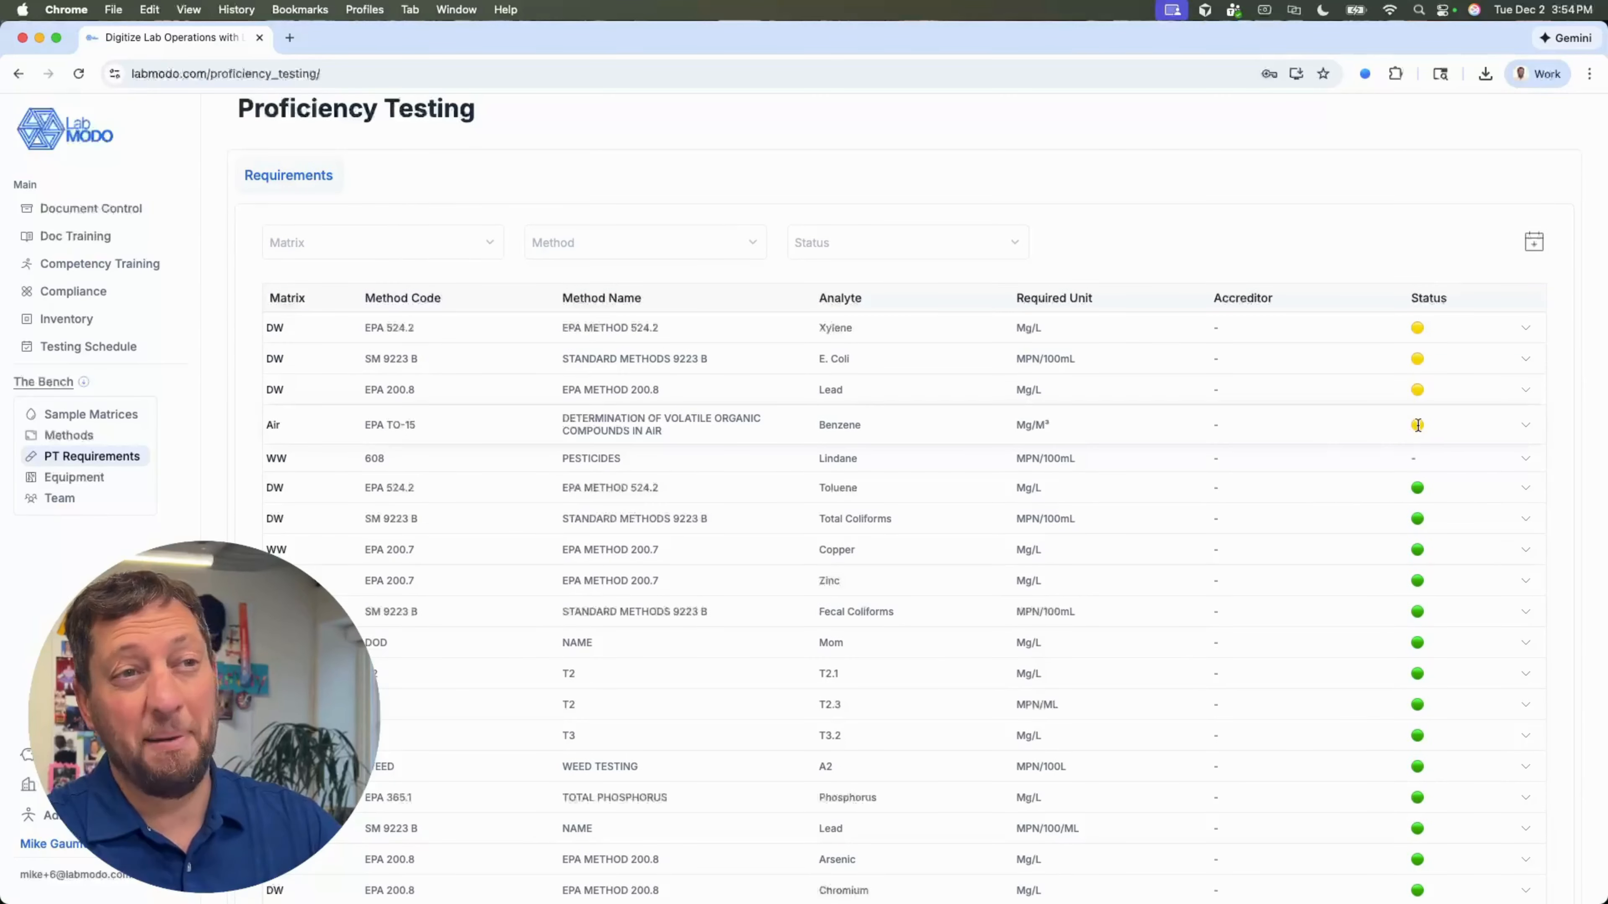
pyautogui.click(1523, 426)
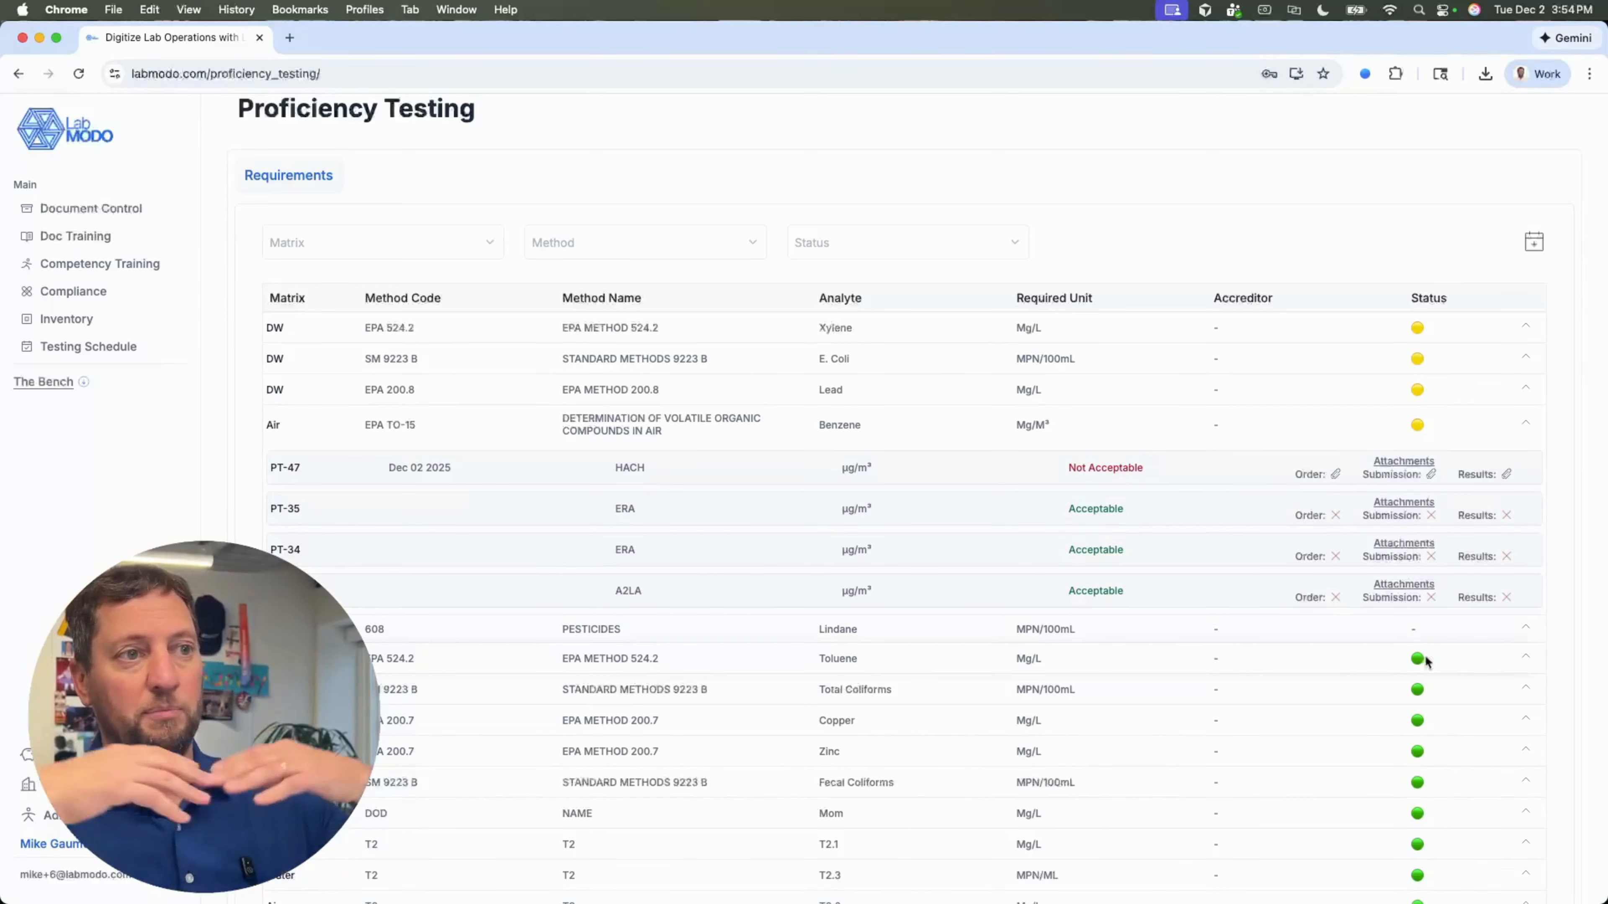
pyautogui.click(1533, 428)
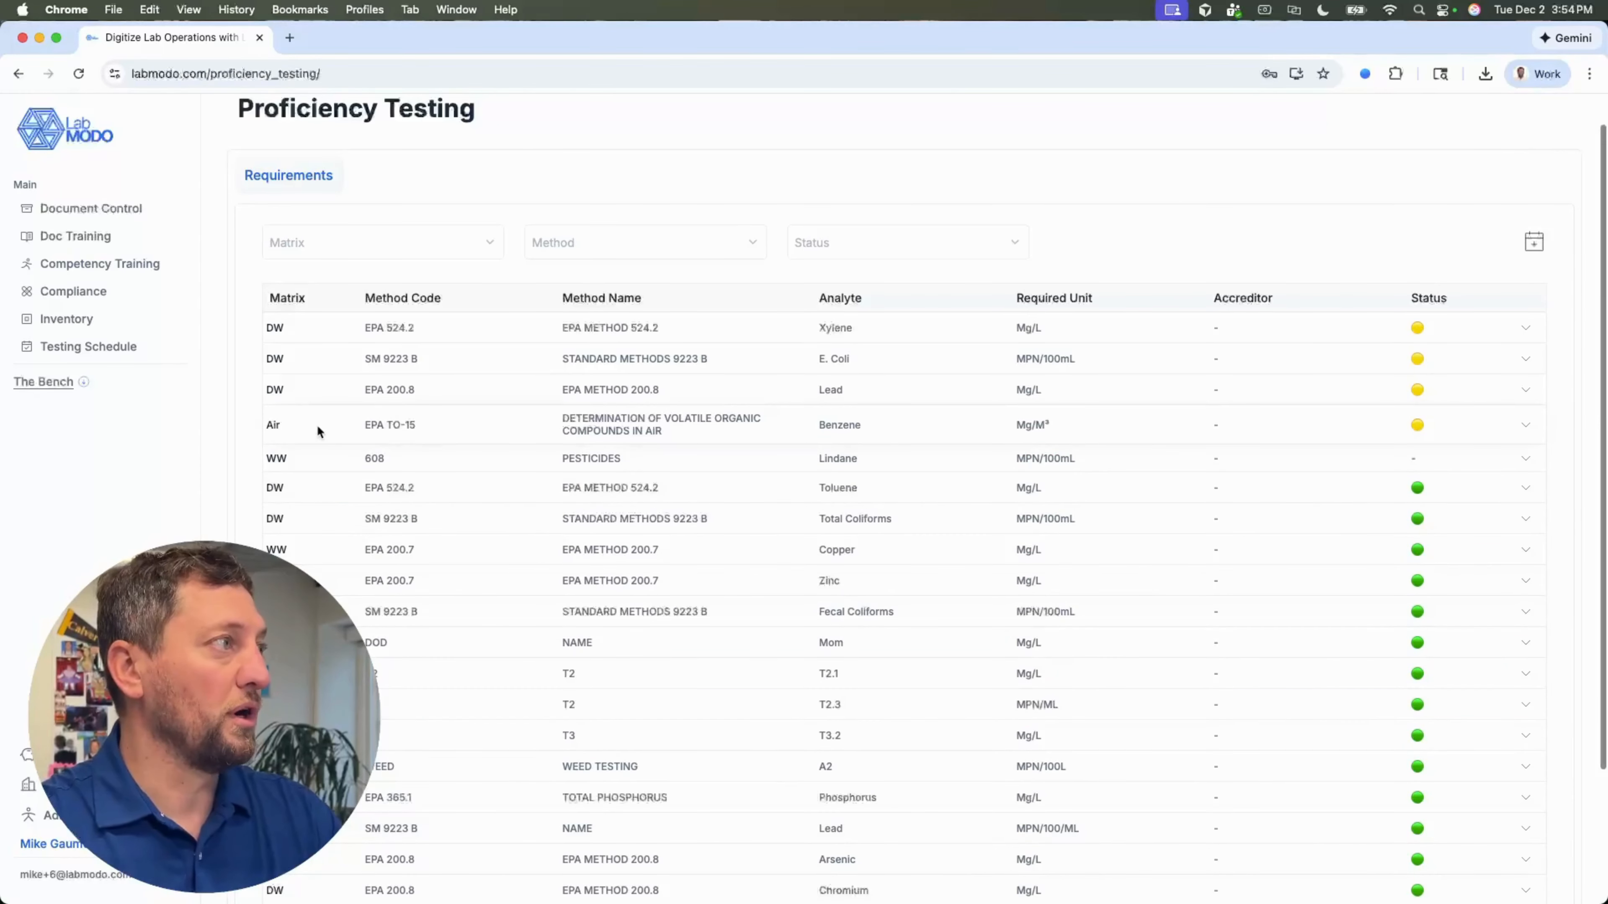
# Filter the requirements by WW - Wastewater, switch the matrix to DW - Drinking Water, and narrow the method to EPA Method 524.2
pyautogui.click(453, 243)
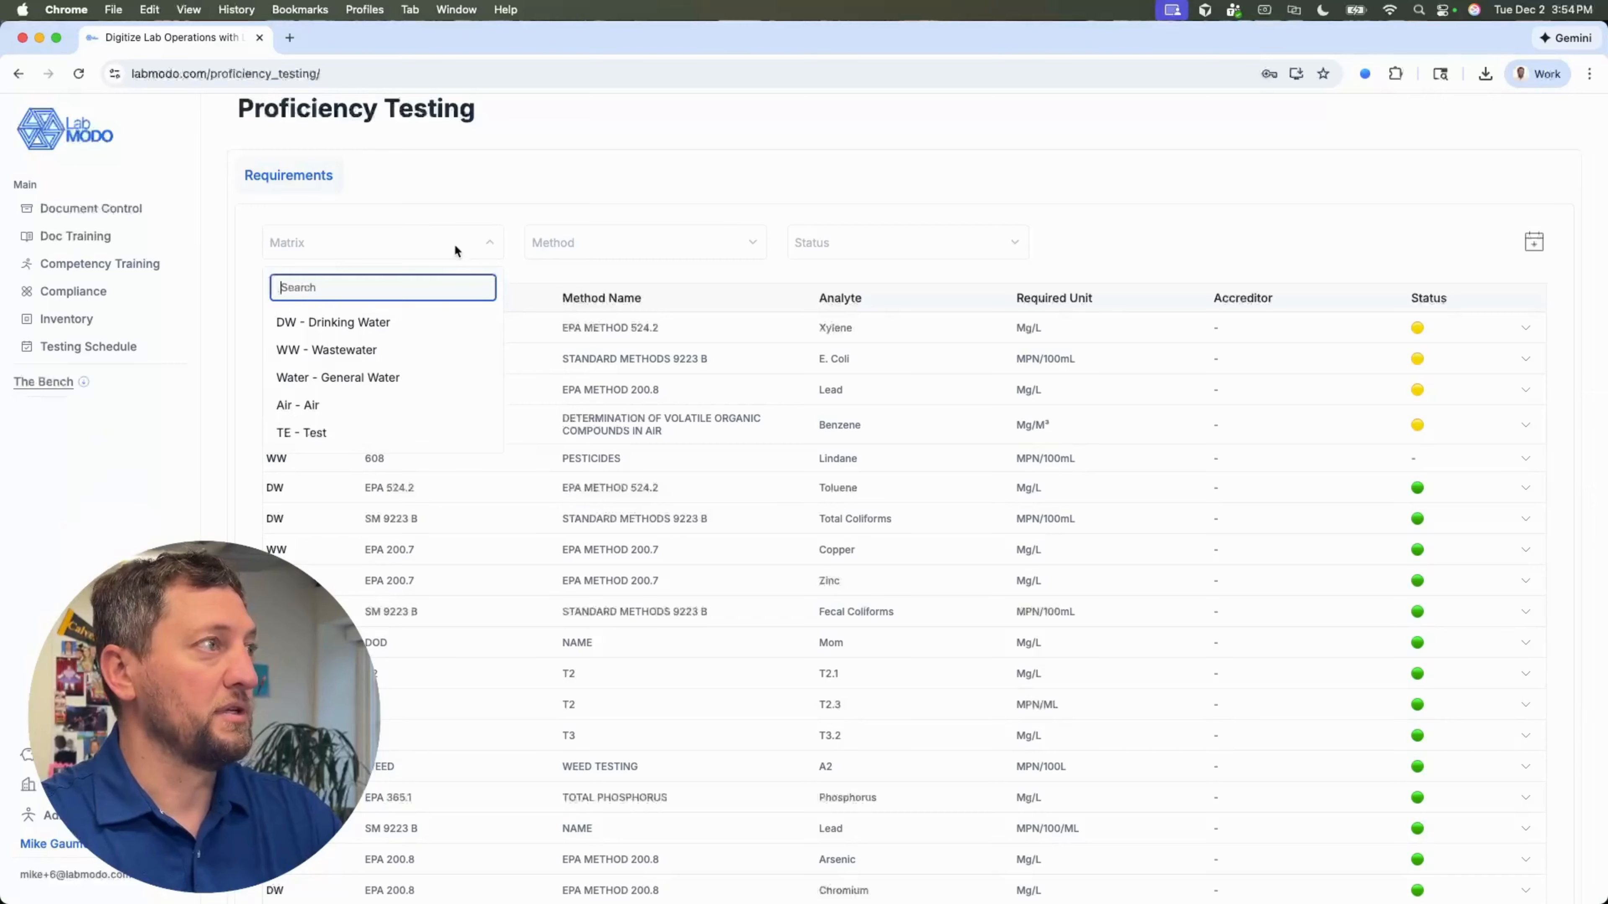
pyautogui.click(437, 356)
pyautogui.click(487, 277)
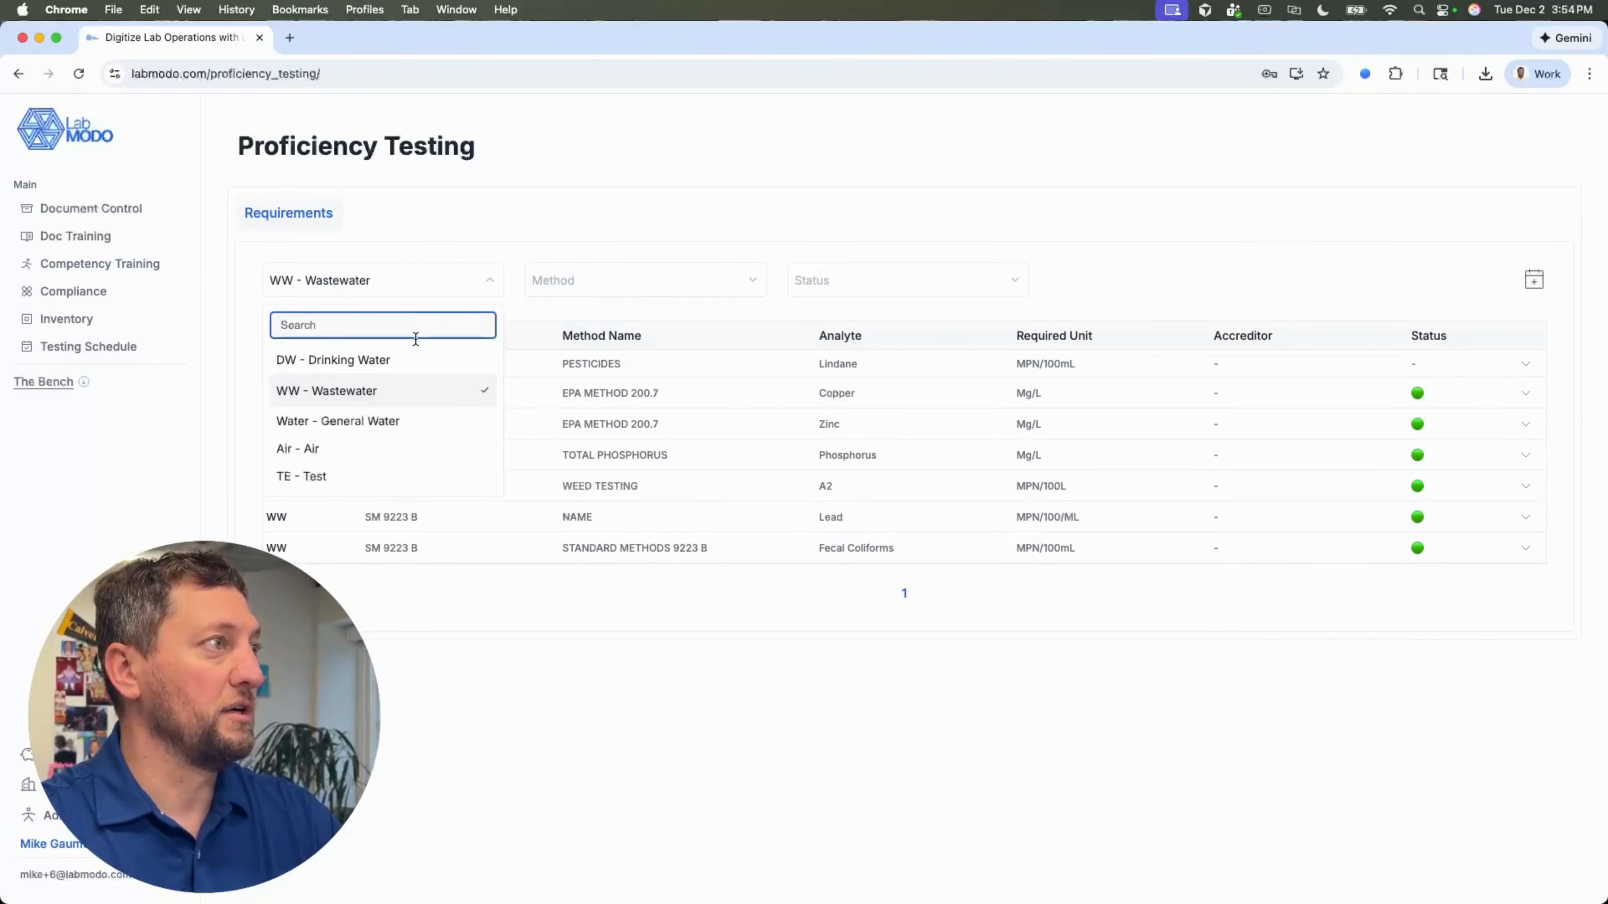
pyautogui.click(399, 360)
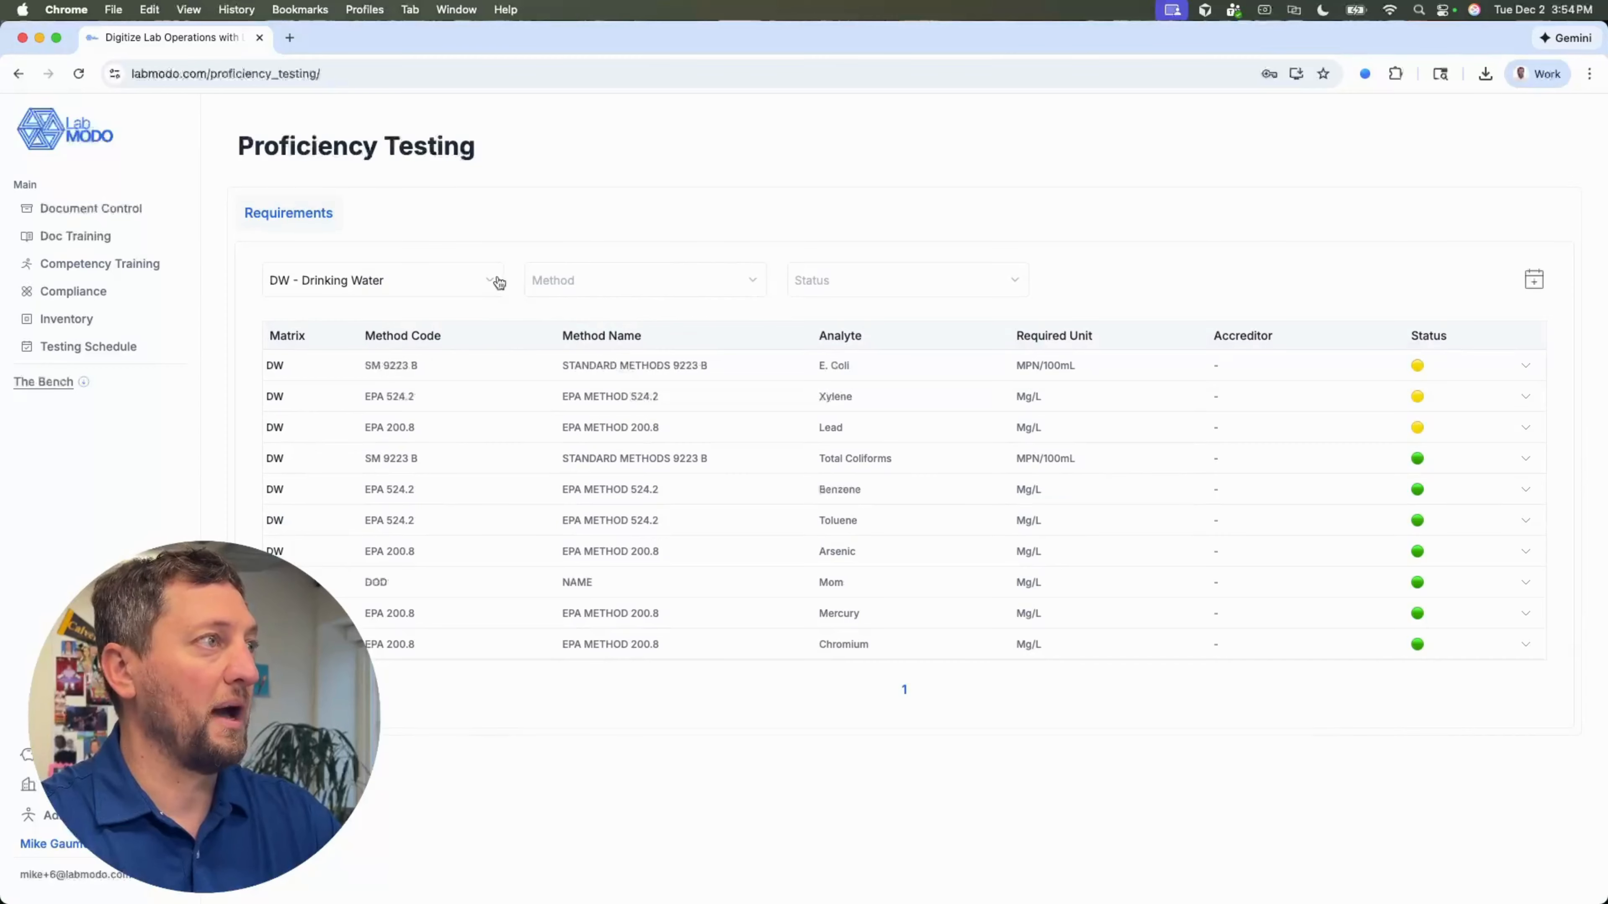
pyautogui.click(710, 286)
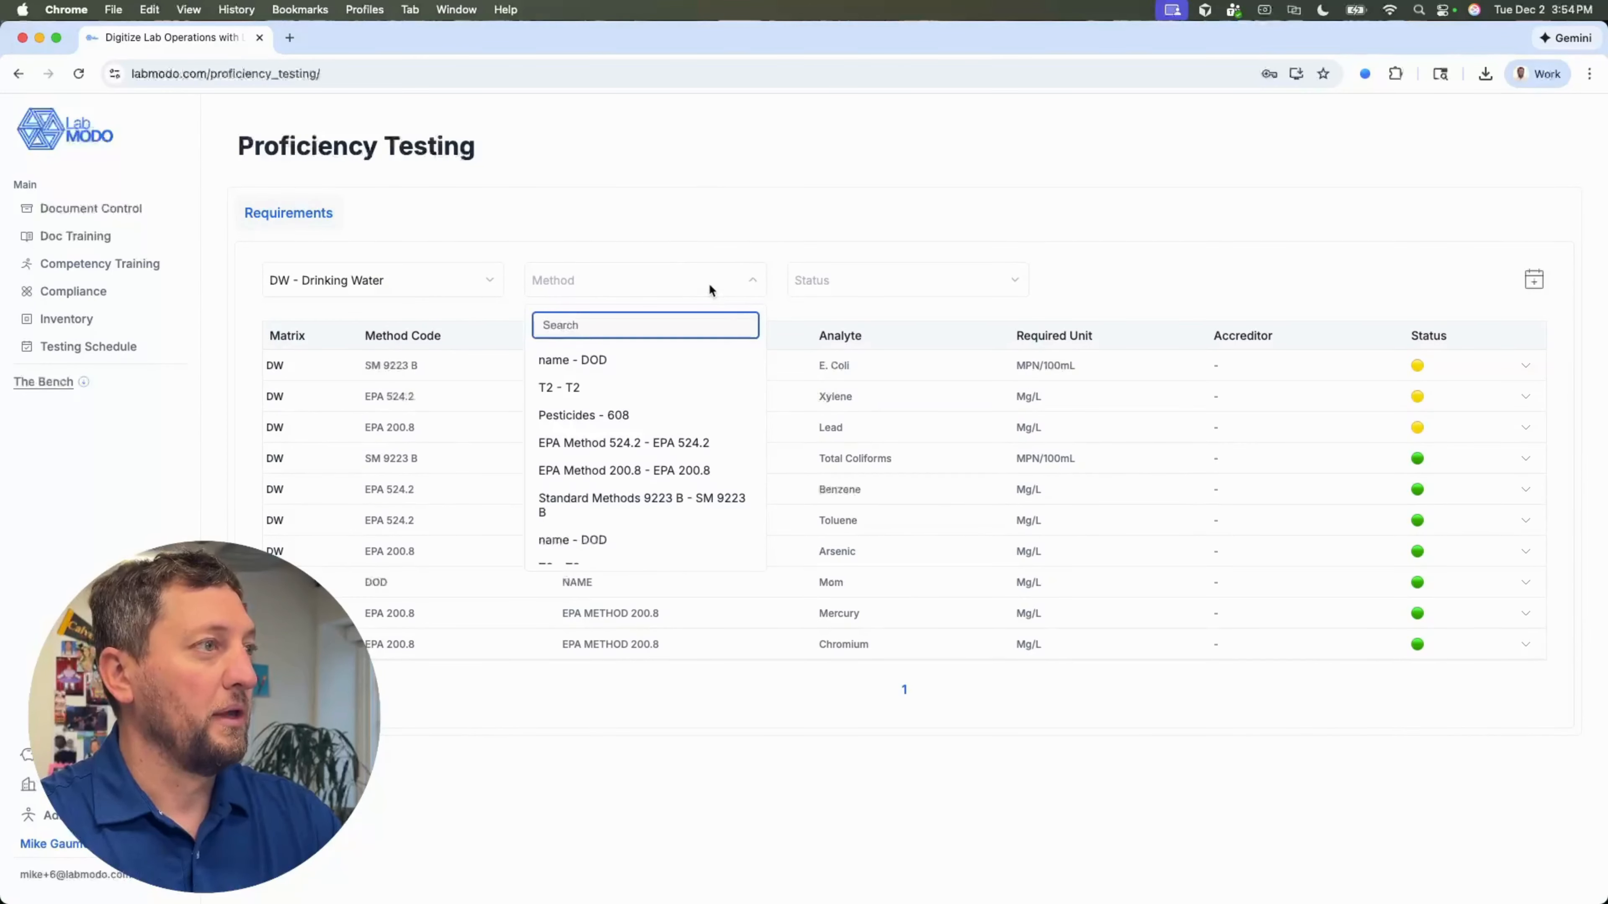
pyautogui.click(676, 443)
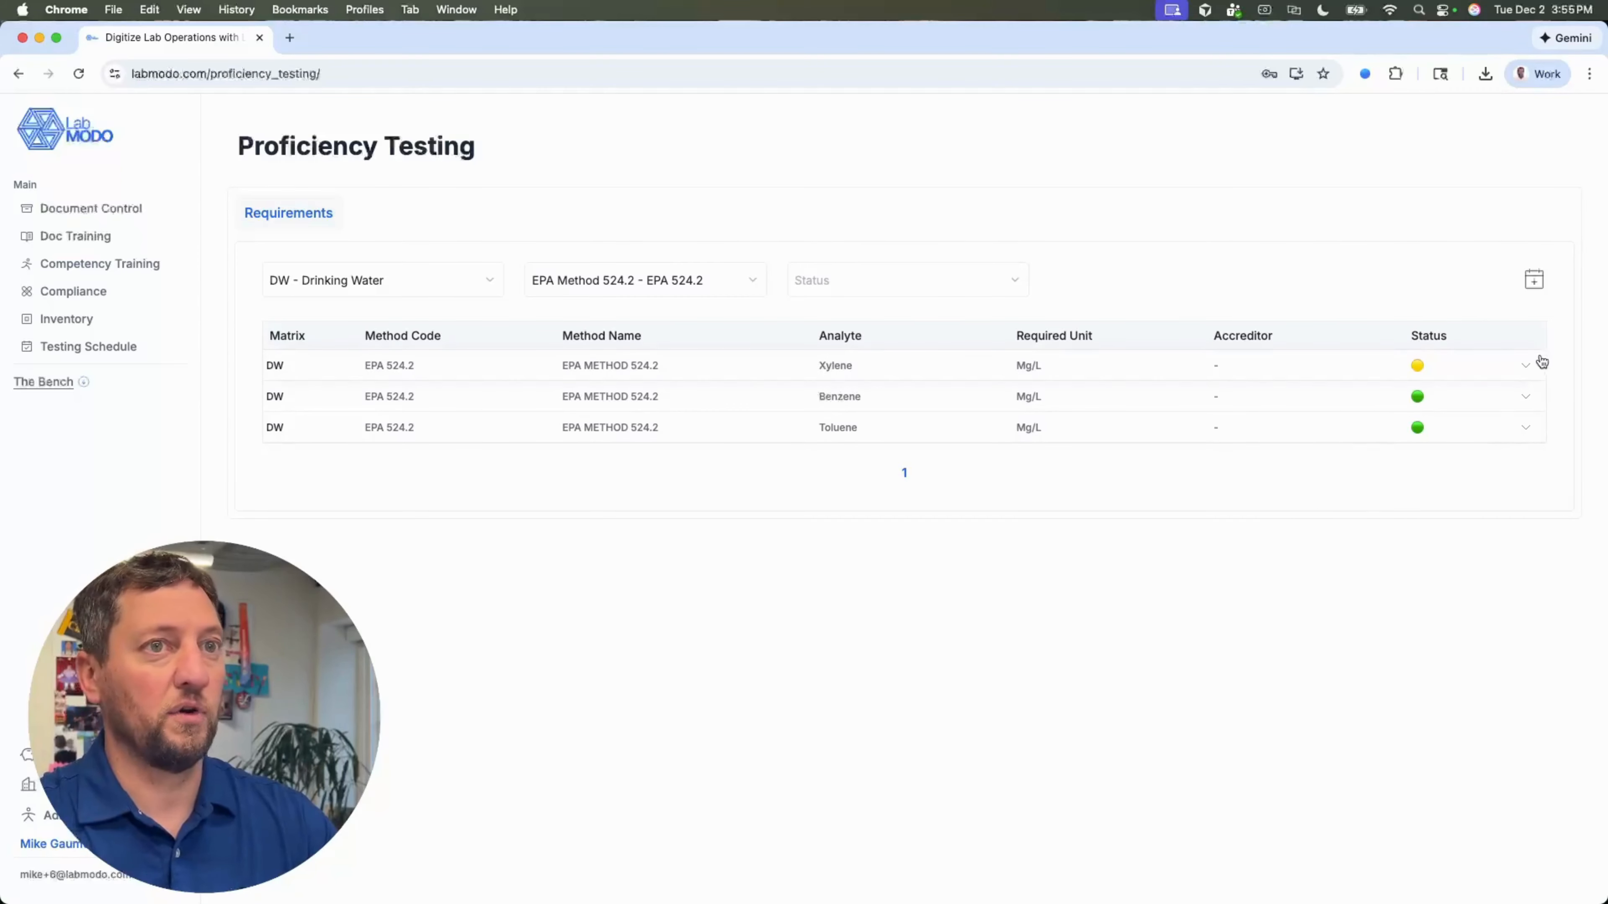
# Expand and collapse the proficiency test histories for Xylene and Benzene under EPA 524.2
pyautogui.click(1525, 366)
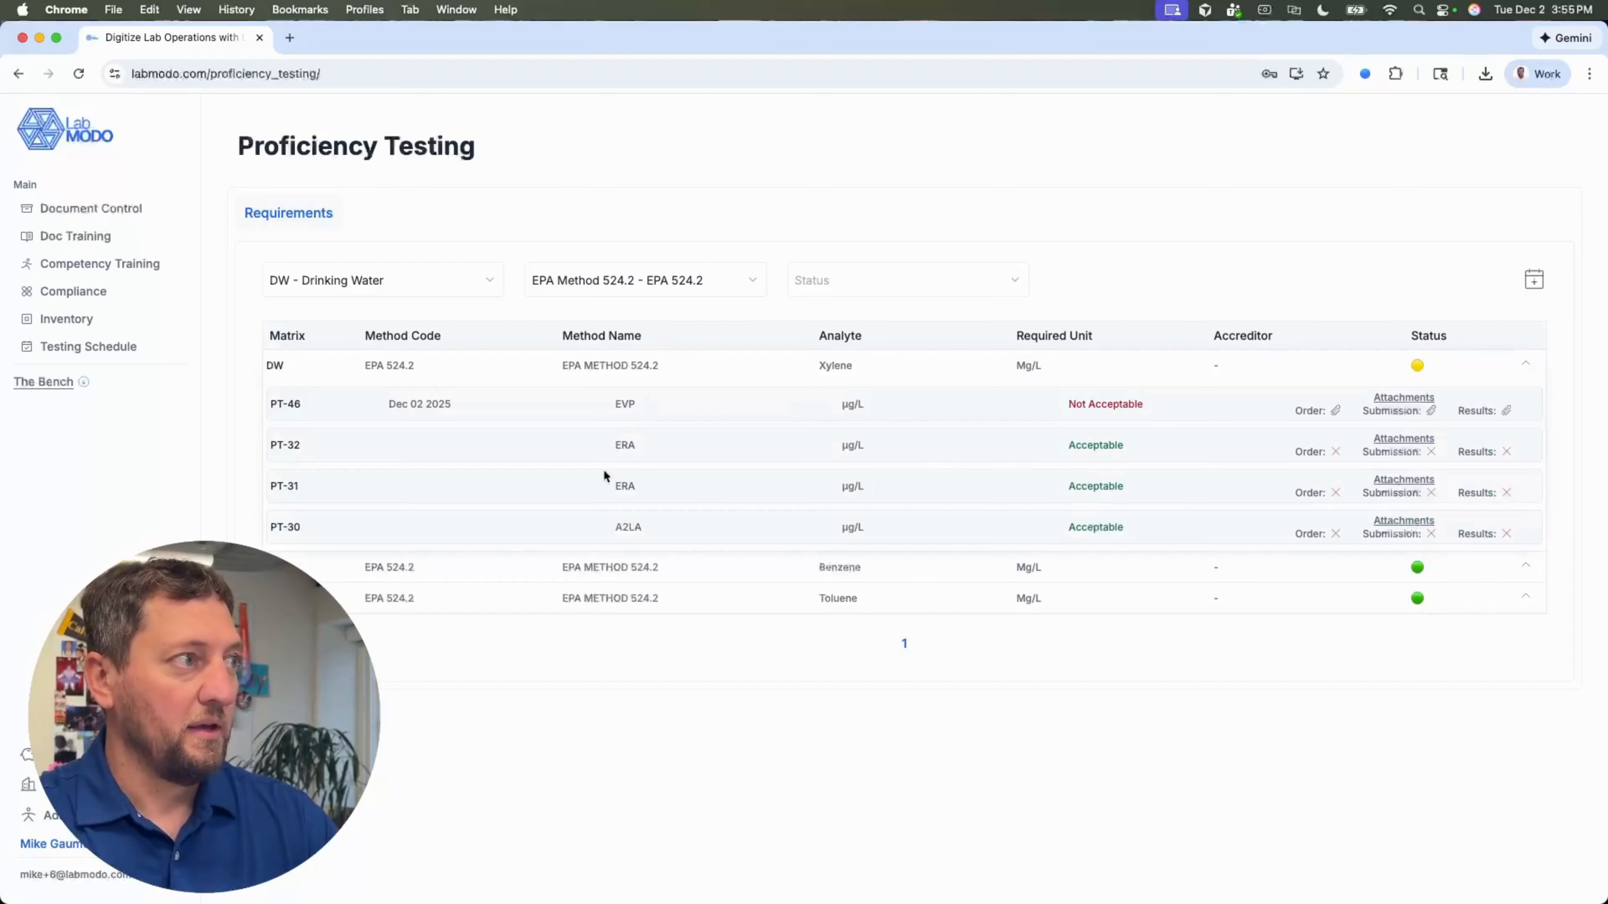
pyautogui.click(1525, 365)
pyautogui.click(1526, 397)
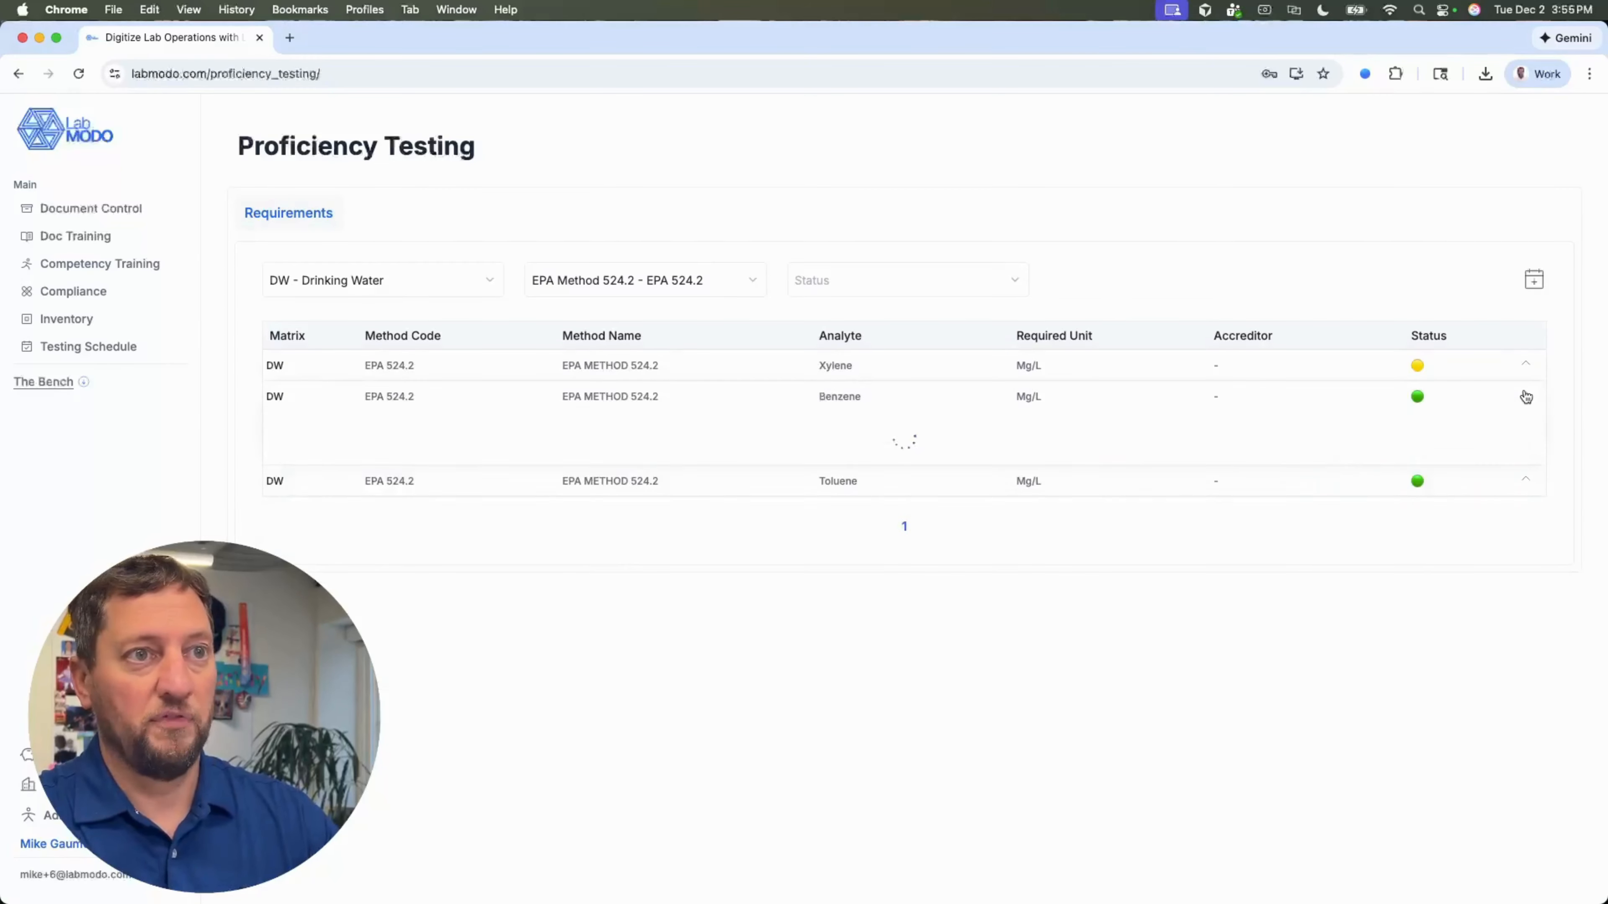
pyautogui.click(1526, 397)
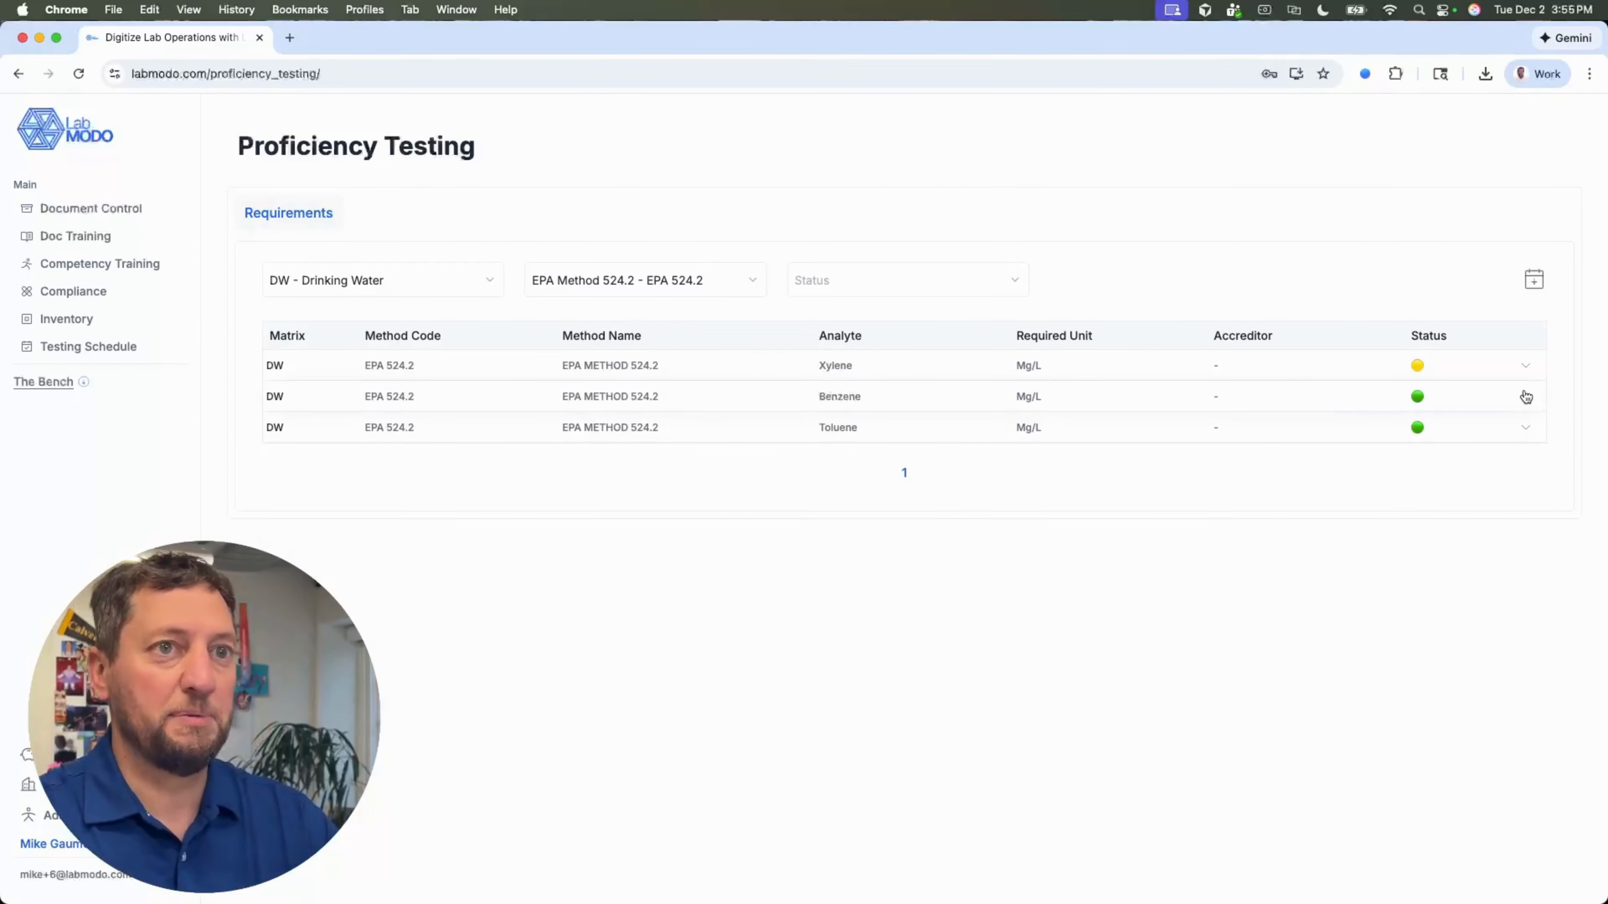